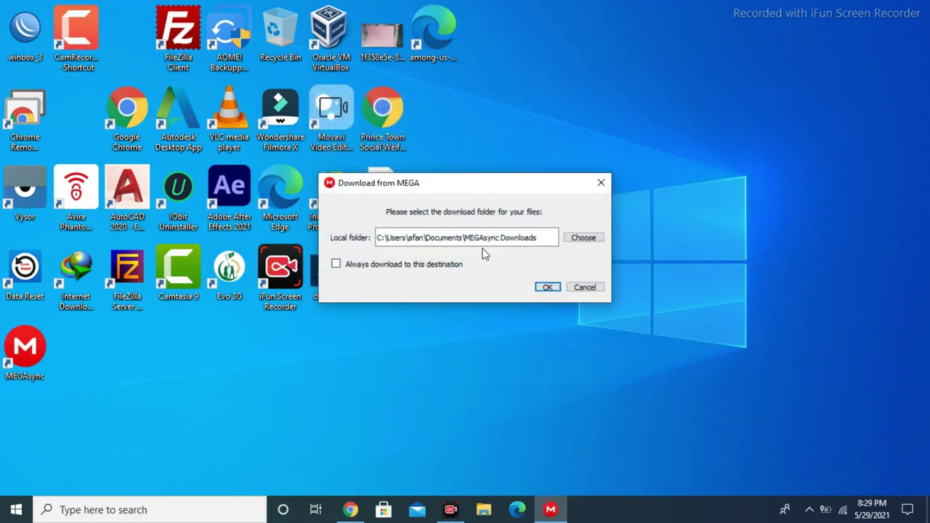
Download grub2win.zip from MEGA into the Documents\MEGAsync Downloads folder and show the archive in that folder
click(548, 288)
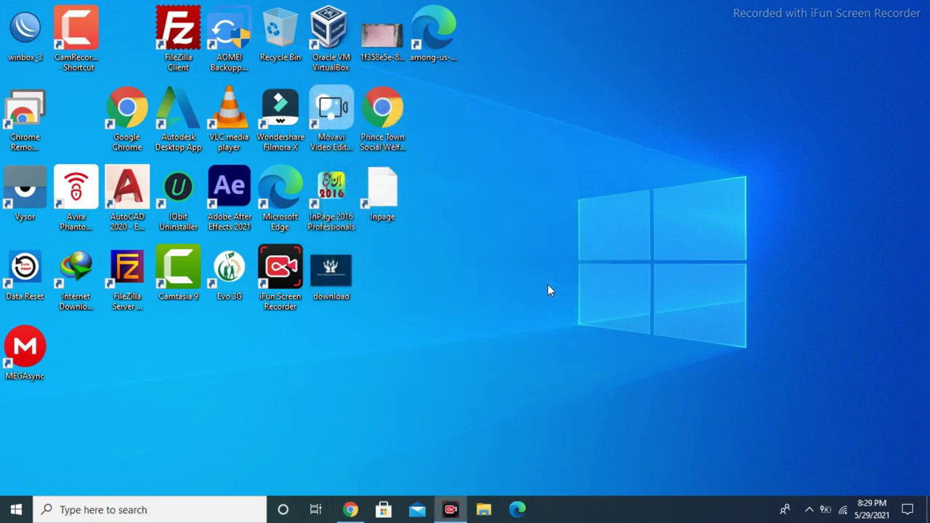
click(809, 510)
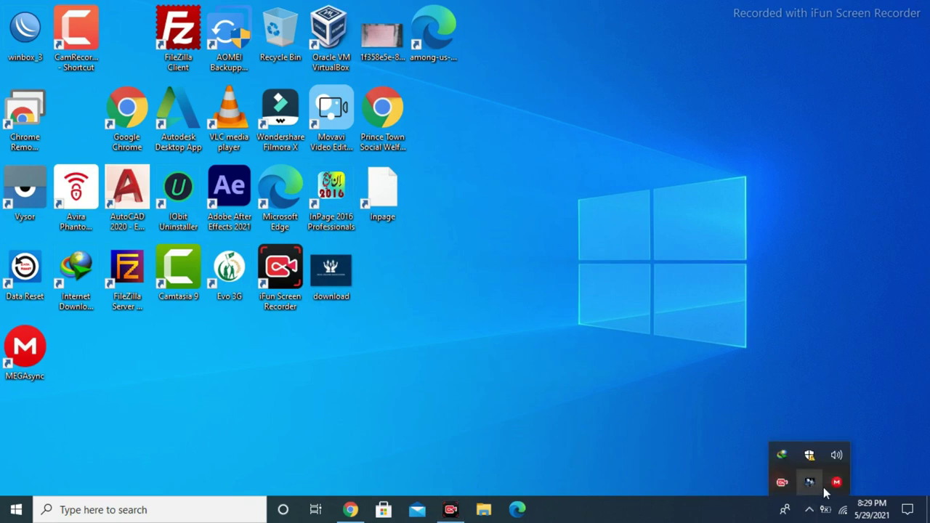
click(836, 483)
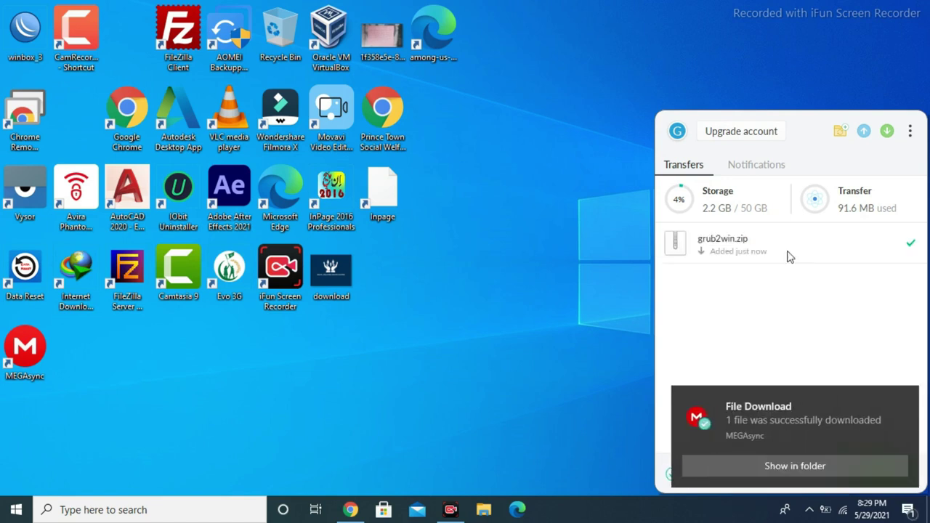
click(831, 467)
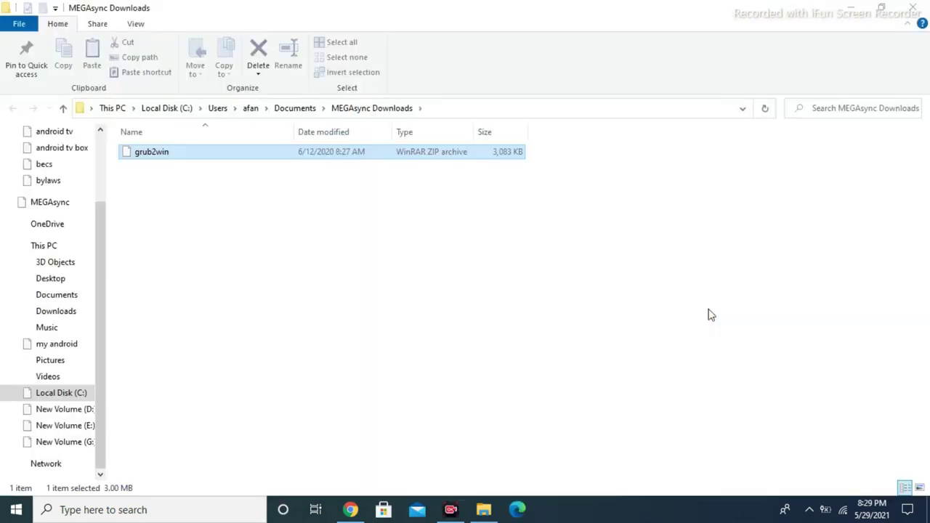
double_click(158, 151)
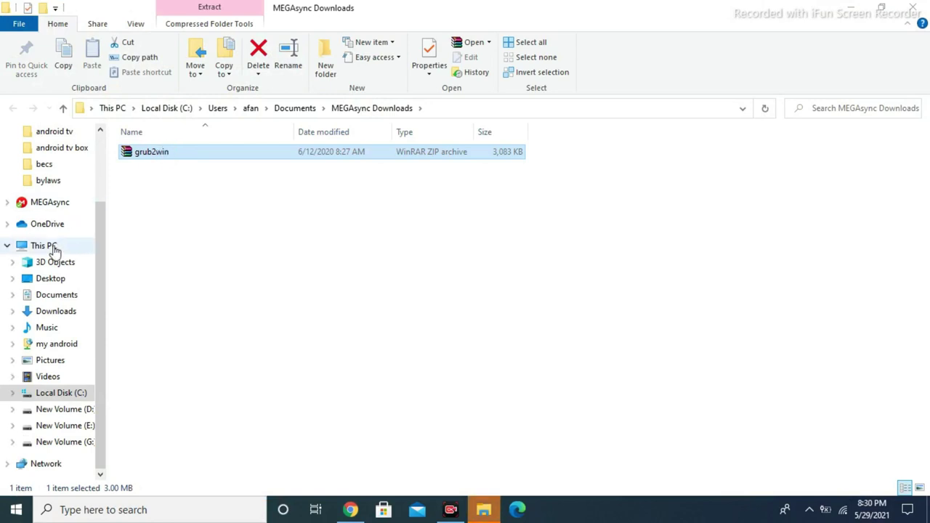
click(849, 10)
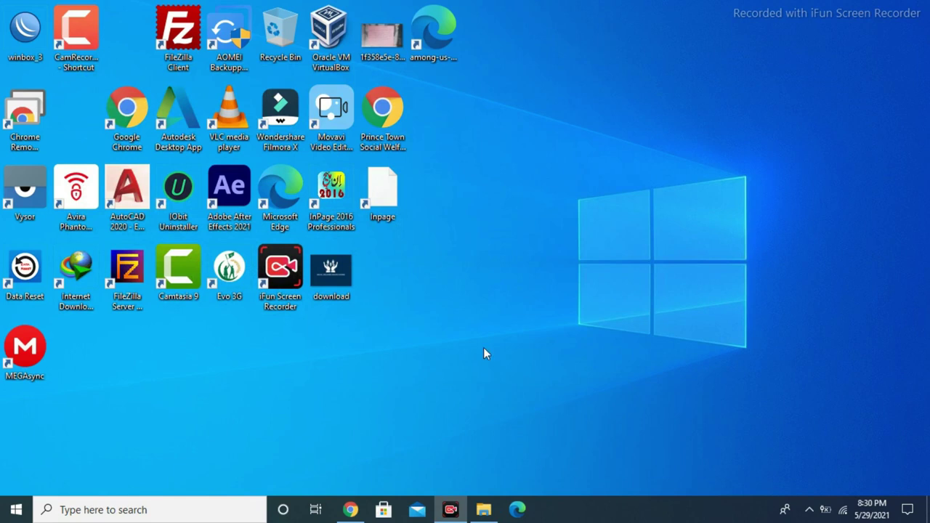
click(484, 509)
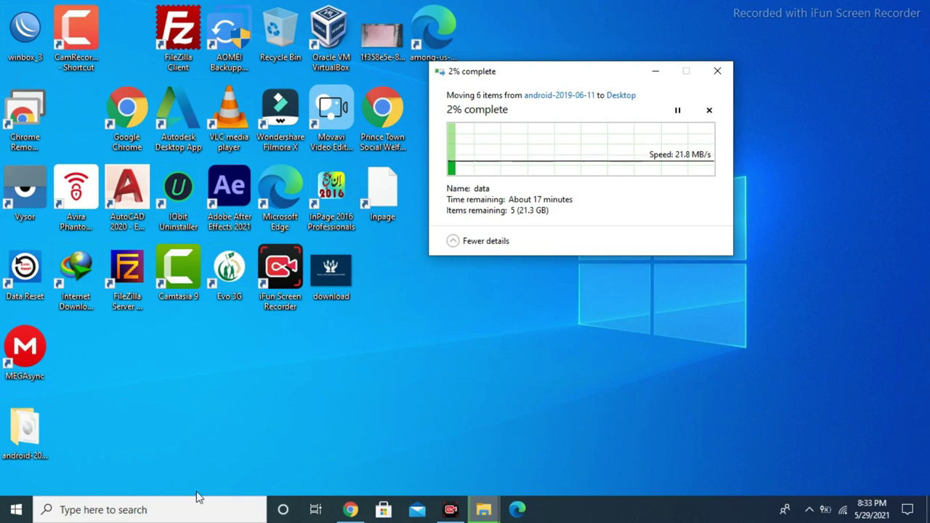
Search Windows for "control", open Control Panel, and minimize the file move progress window
click(16, 513)
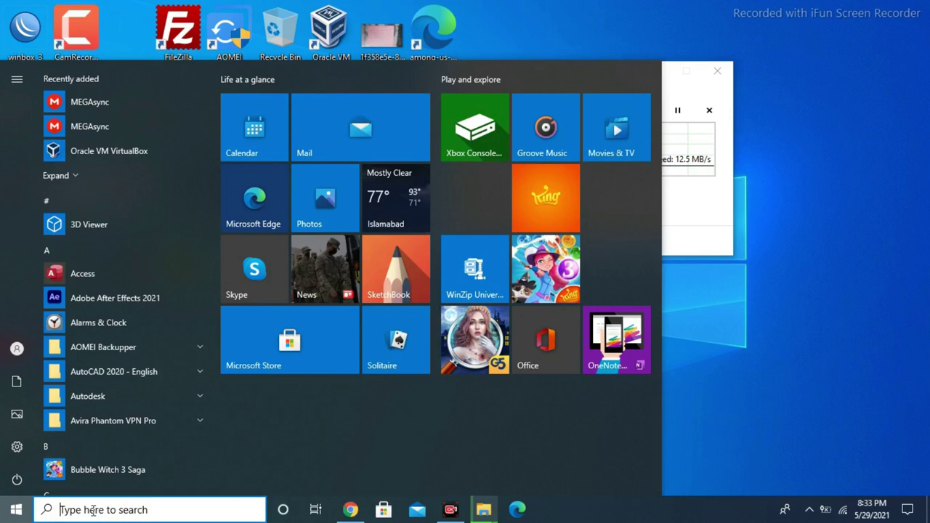
click(93, 511)
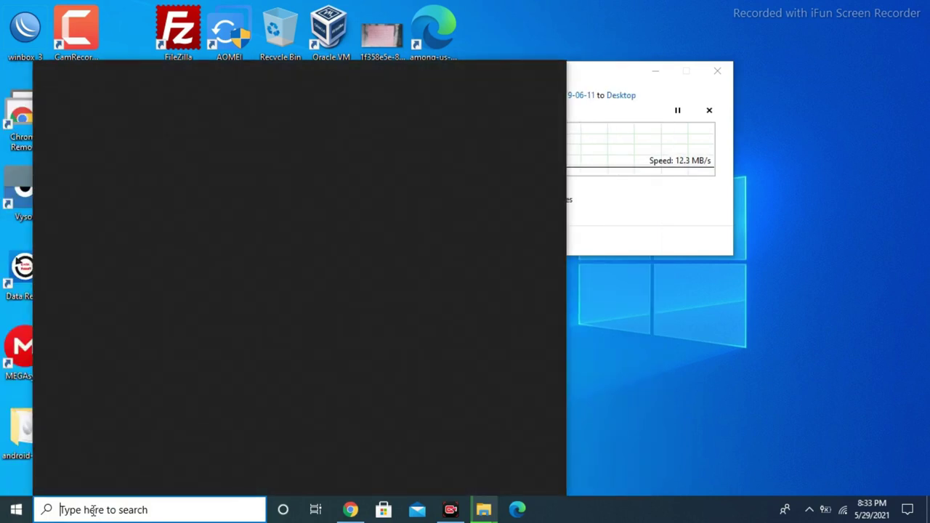
text(cont)
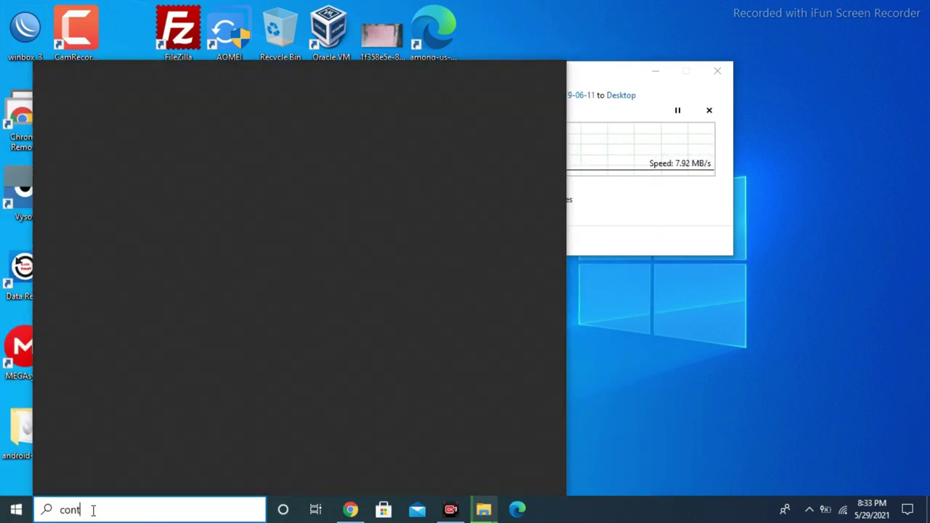
text(rol)
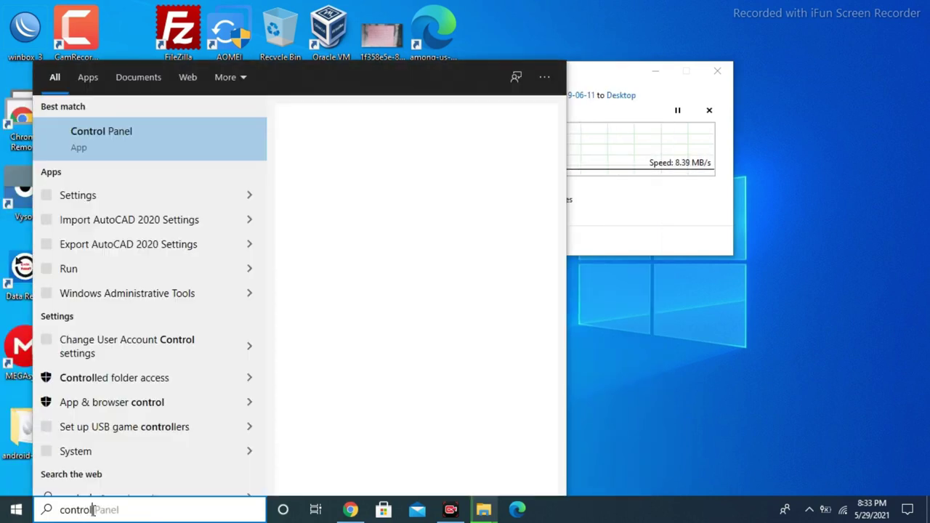
click(115, 138)
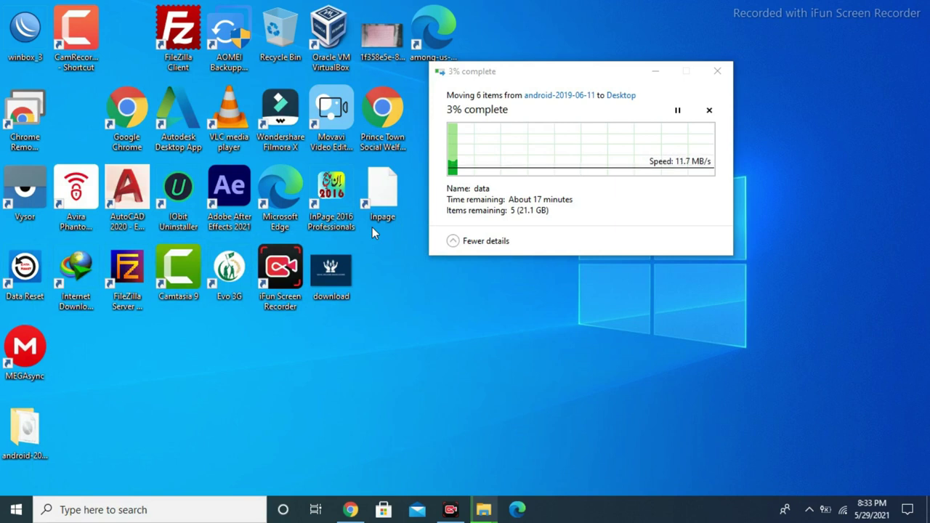
click(655, 73)
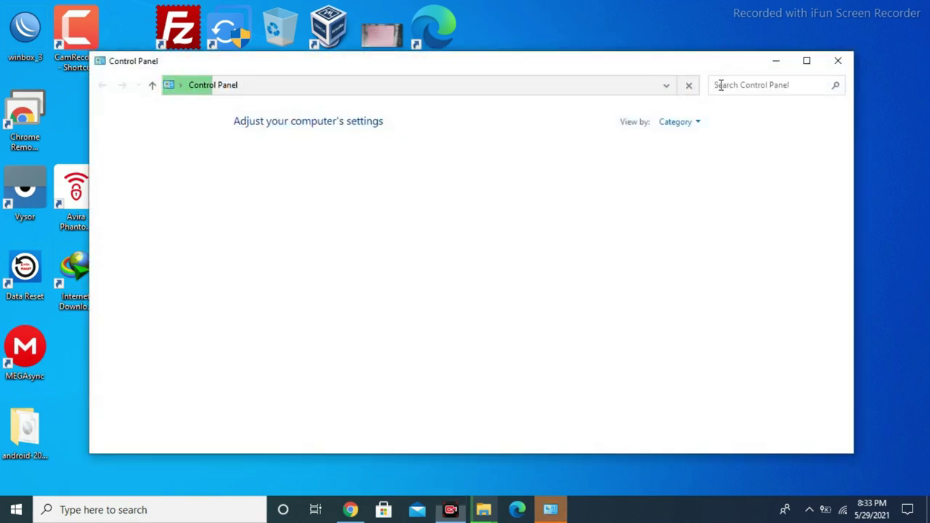
Search Control Panel for "disk man" and open the tool for creating and formatting hard disk partitions
text(disk)
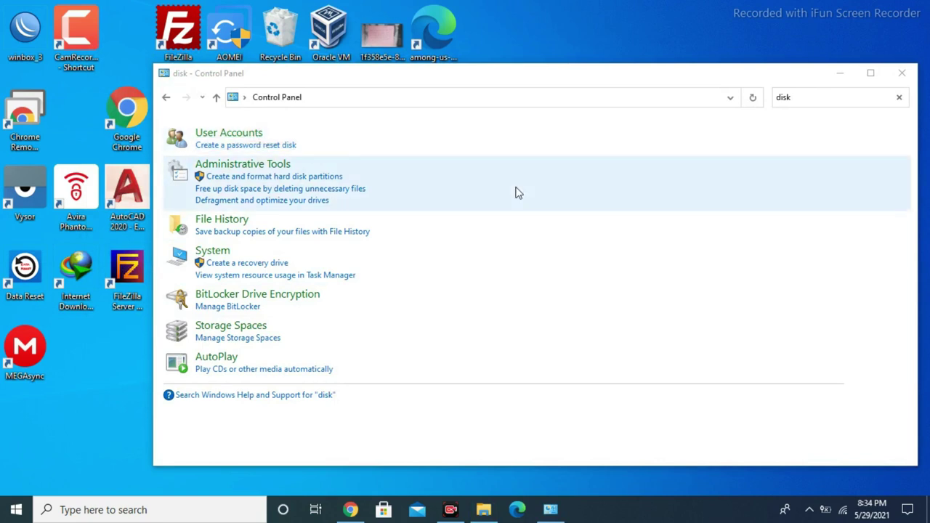
click(812, 101)
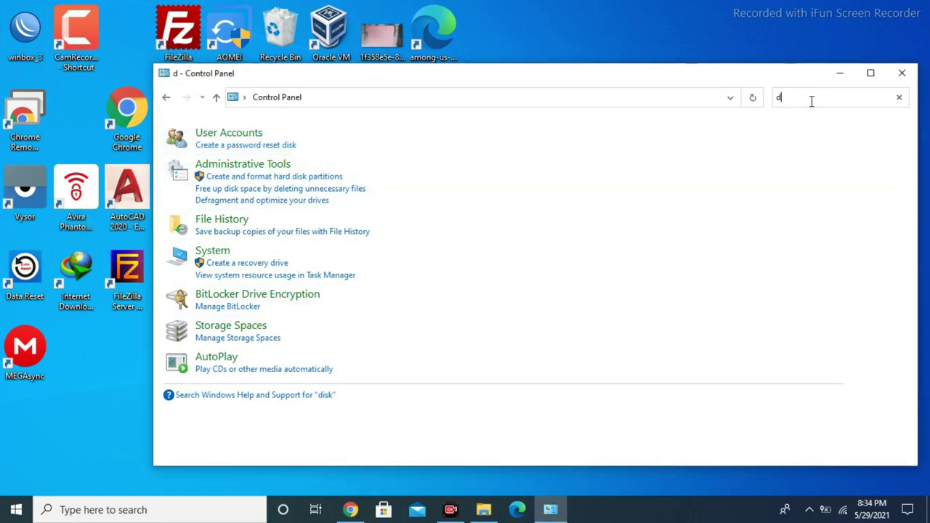
text(disk man)
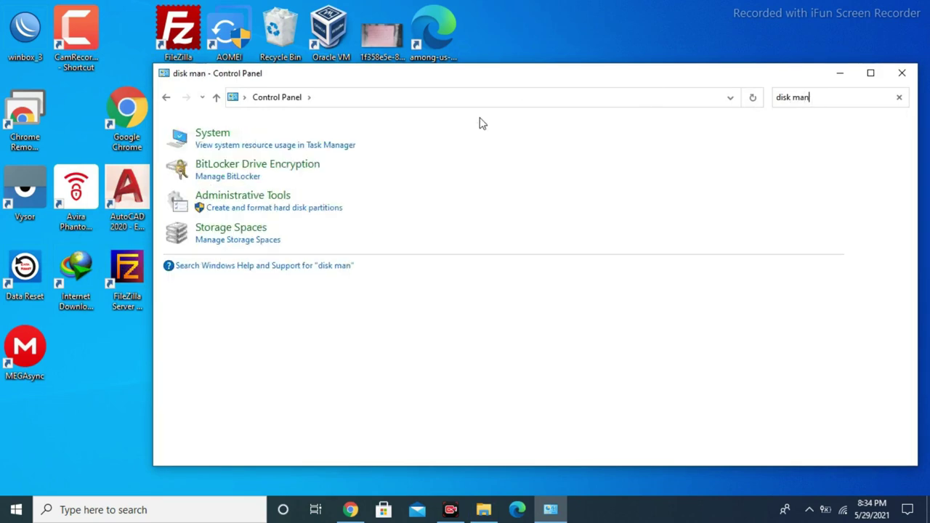
click(319, 208)
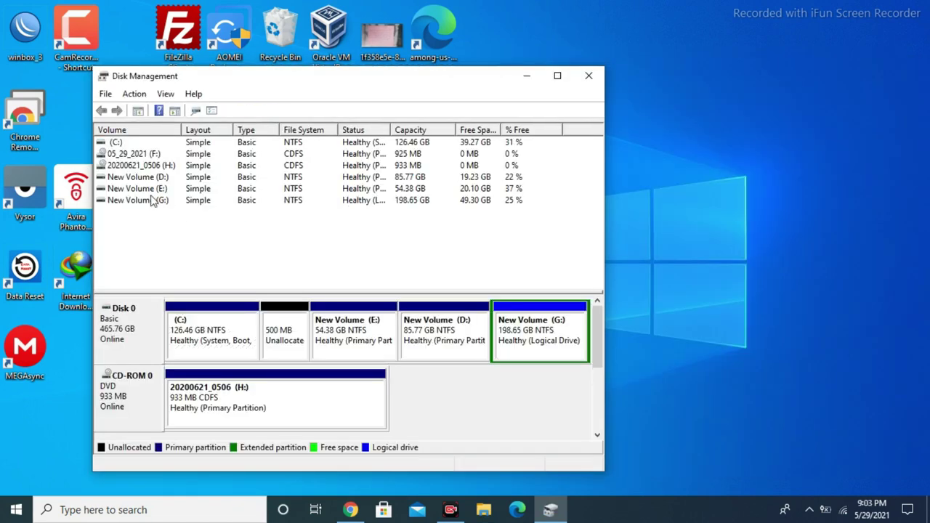
Shrink the New Volume (G:) partition on Disk 0 by 30000 MB
click(150, 203)
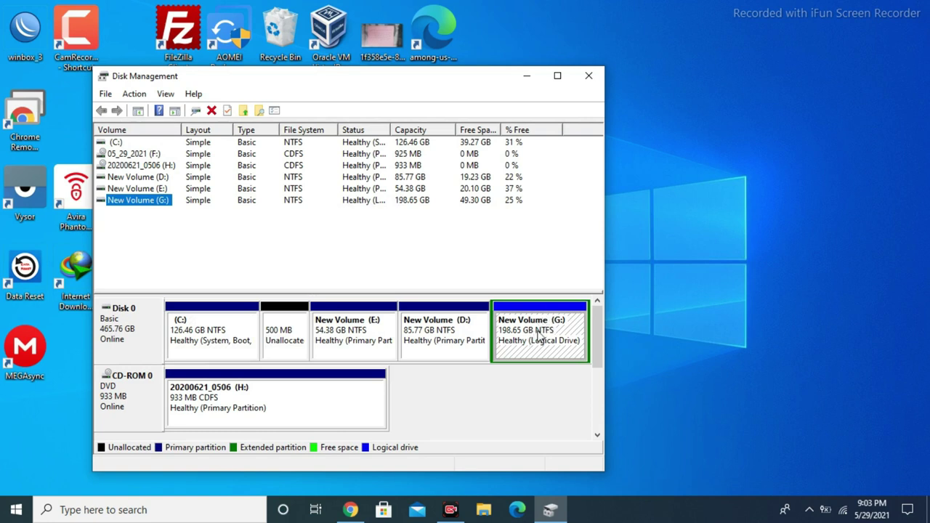
right_click(539, 338)
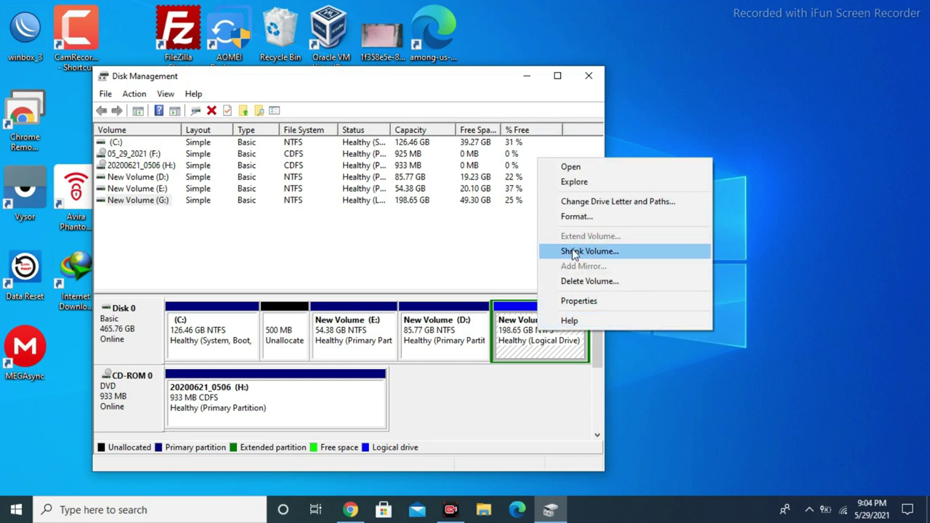
click(579, 252)
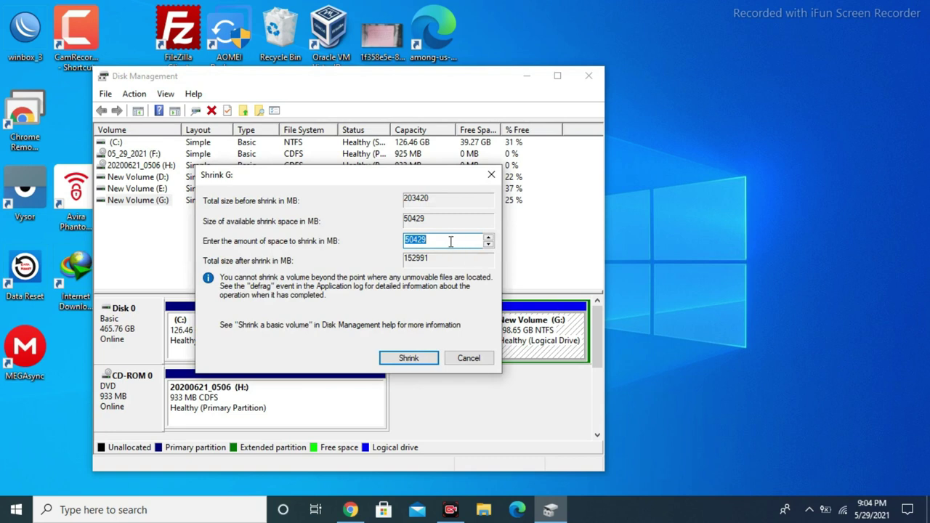
text(30000)
click(407, 358)
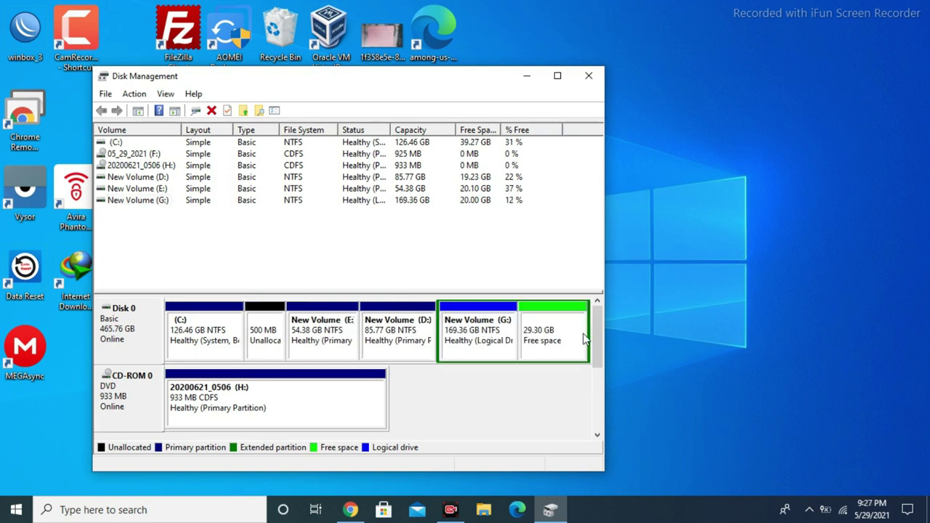
Set up a new simple volume in Disk 0's free space with a size of 29999 MB and drive letter I
right_click(584, 338)
click(603, 331)
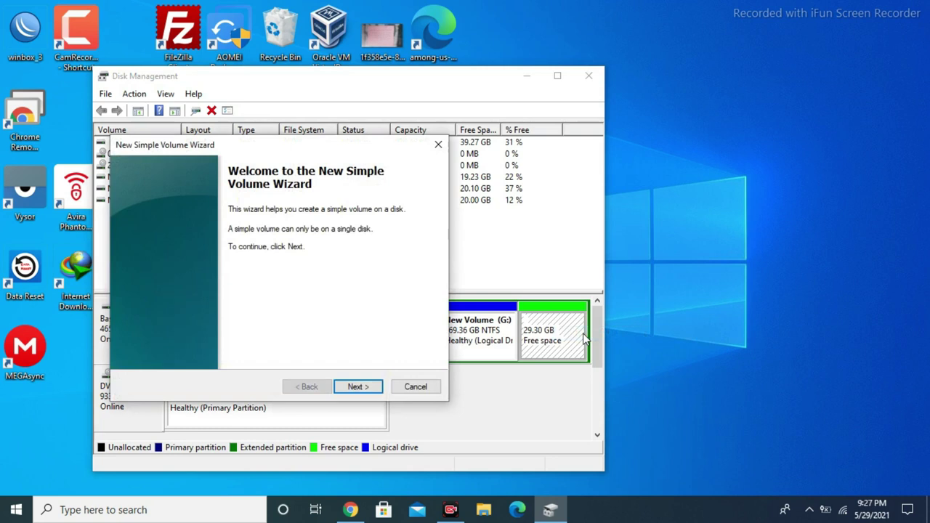
click(367, 389)
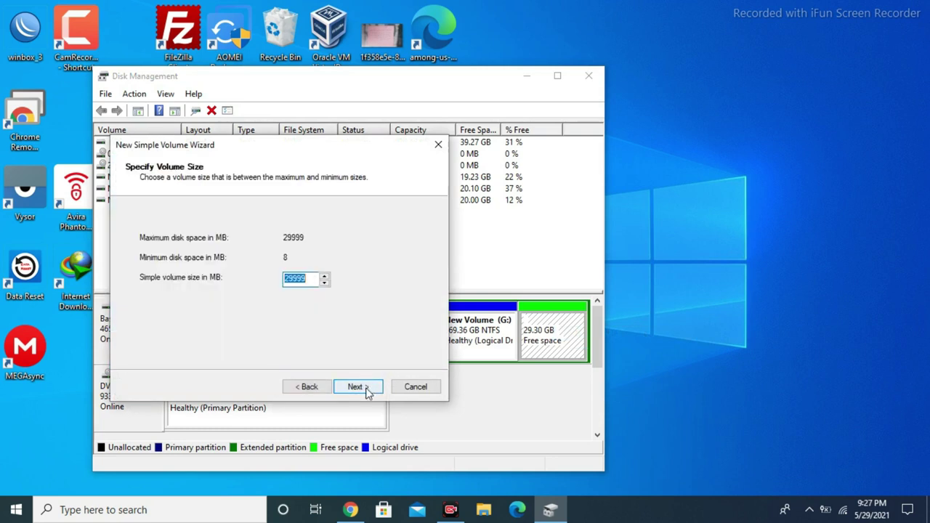
click(357, 387)
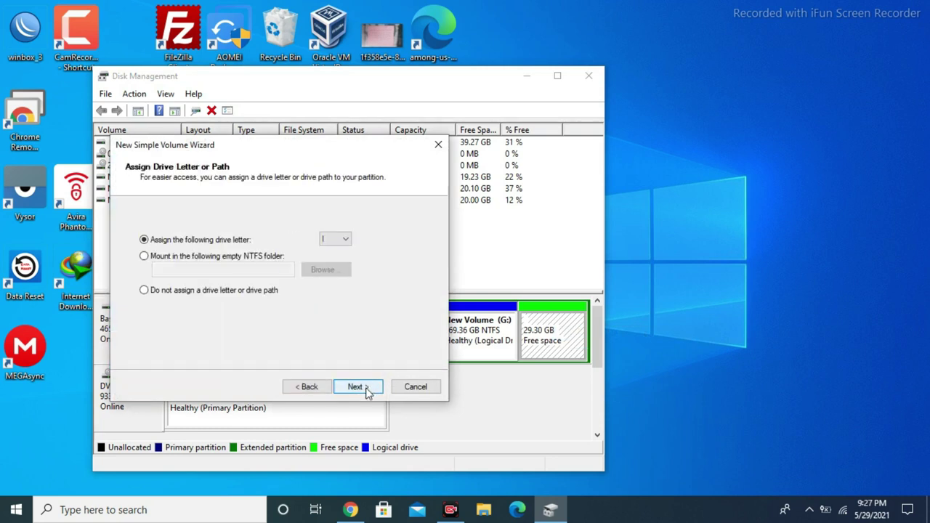
click(358, 386)
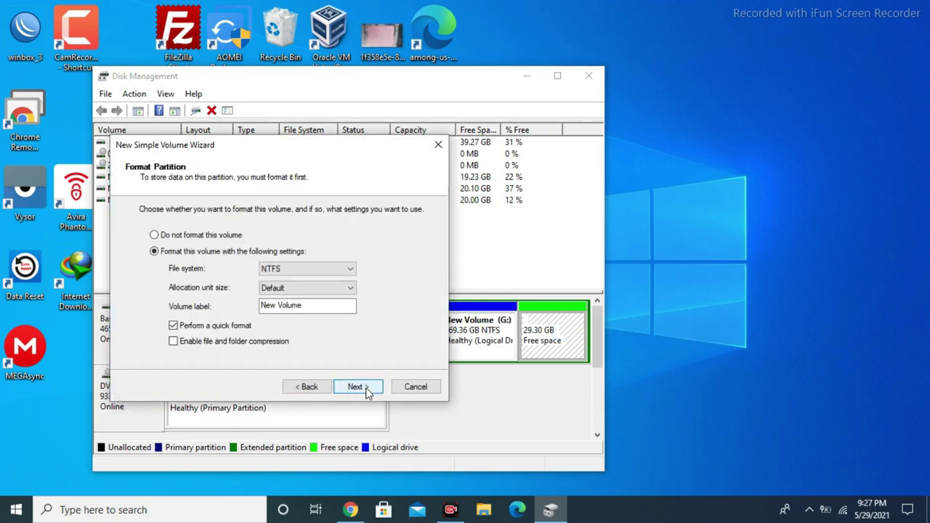
Label the new volume Android, create it with an NTFS quick format, and close Disk Management
click(307, 305)
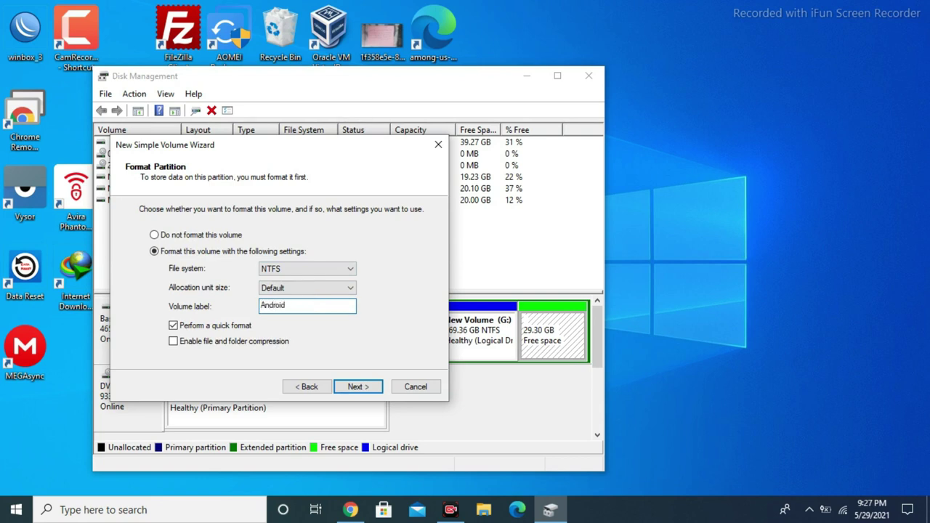
click(357, 387)
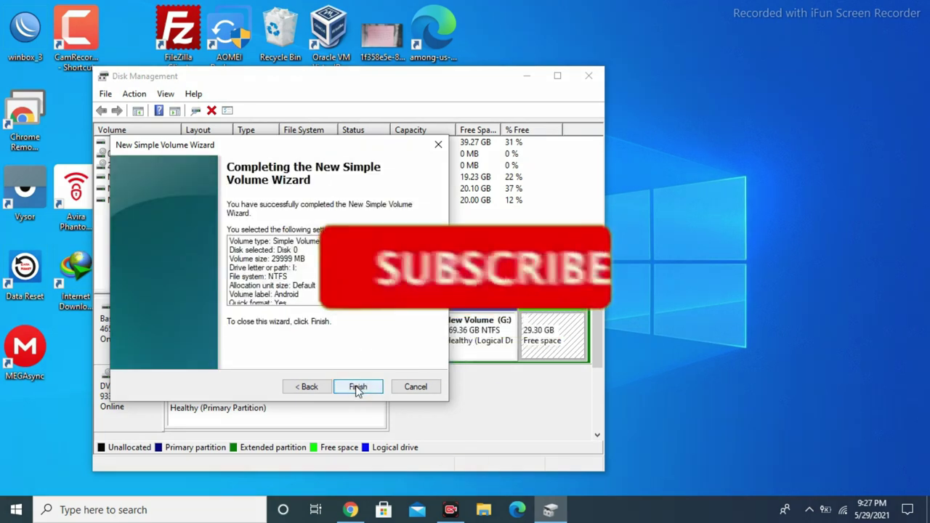
click(356, 388)
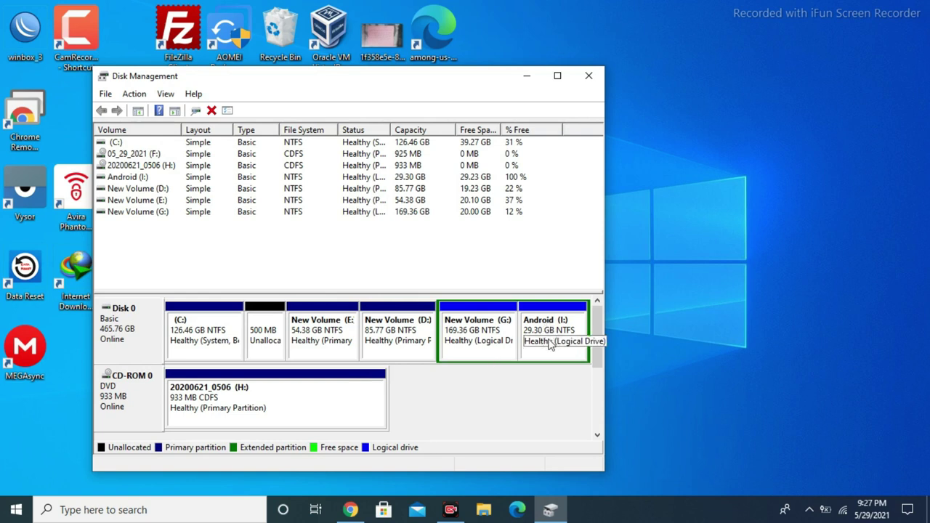
click(589, 77)
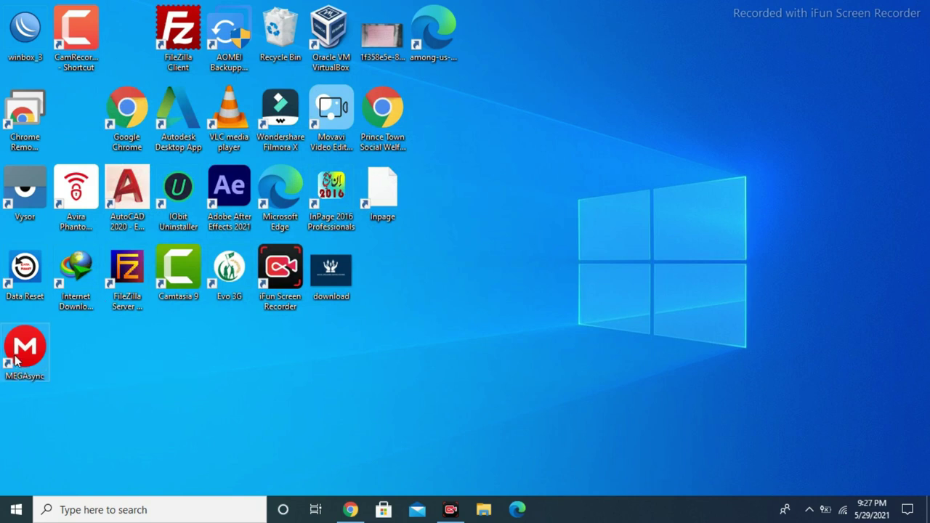
Check the local MEGAsync folder and the MEGA Cloud Drive contents, closing both without downloading anything
click(810, 511)
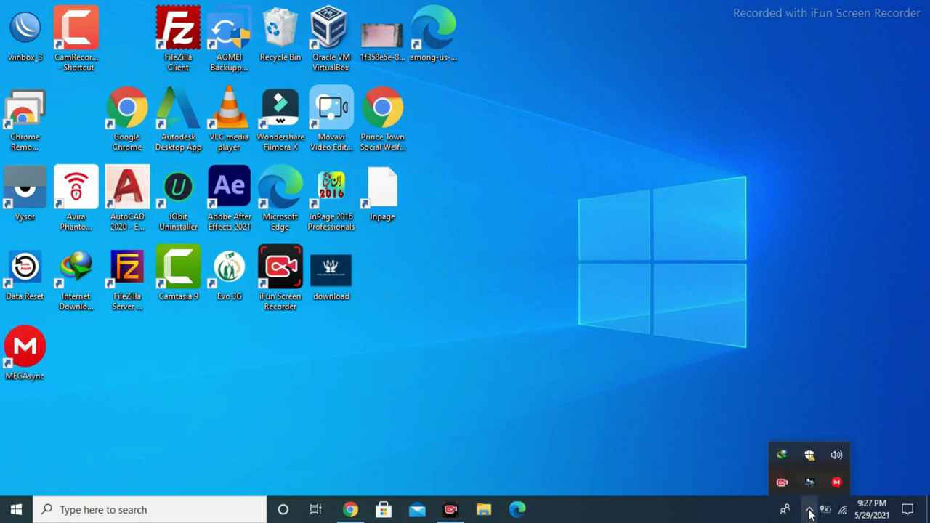
double_click(838, 485)
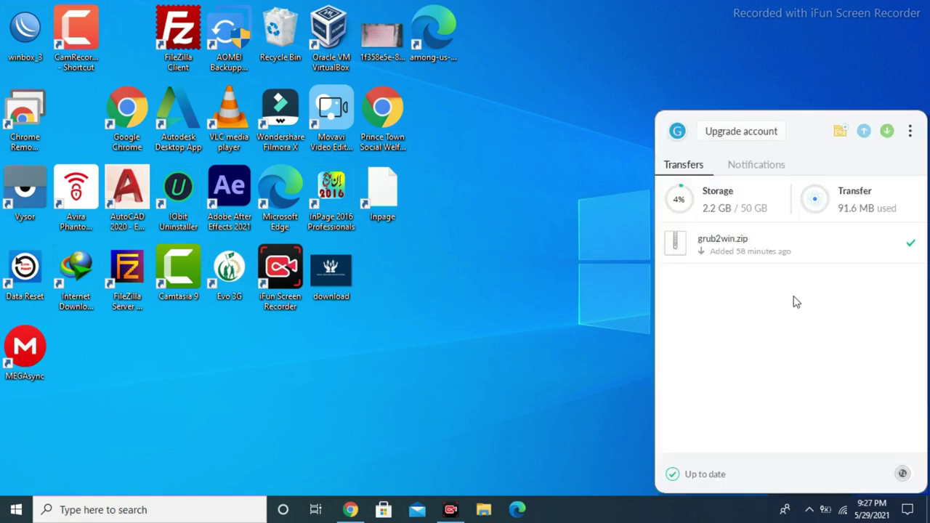
click(886, 131)
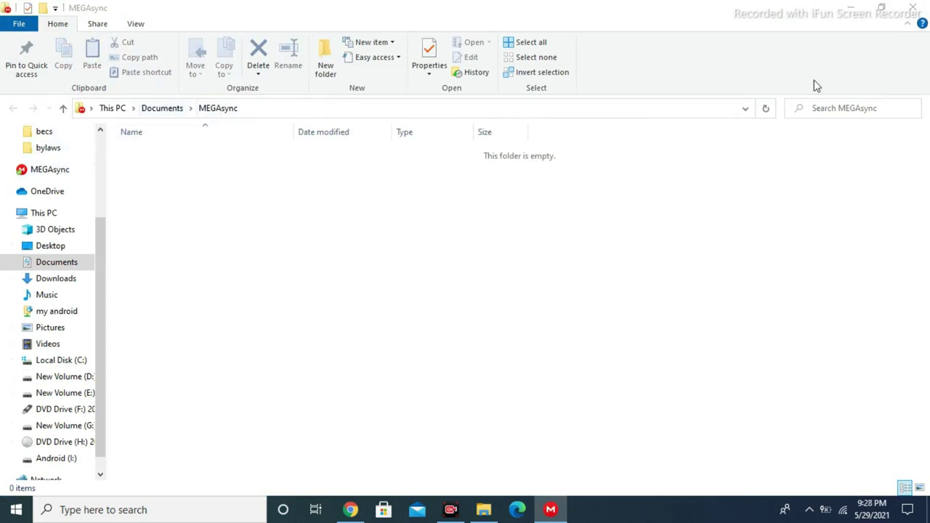
click(919, 6)
double_click(384, 131)
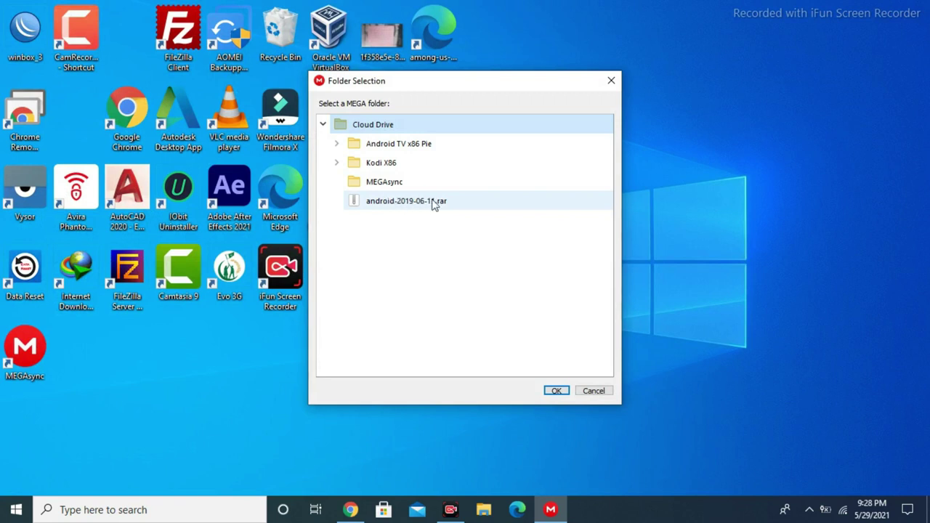
click(612, 82)
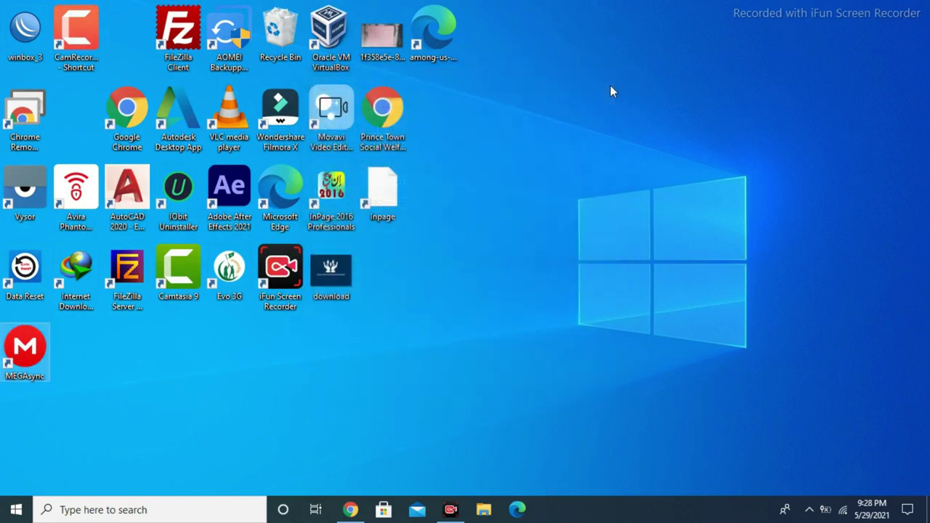
Check the software 1.6.21 folder on New Volume (E:) for the Android files and open Local Disk (C:) instead
click(485, 510)
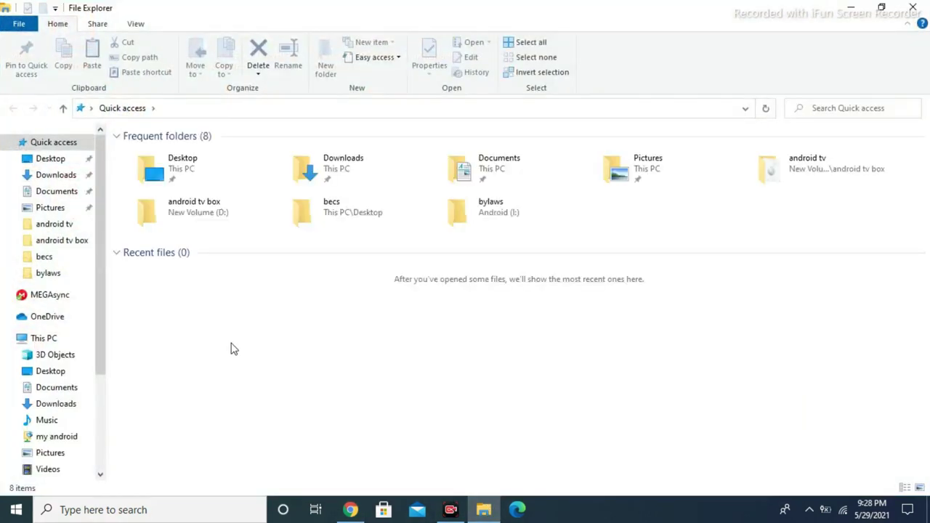
click(41, 339)
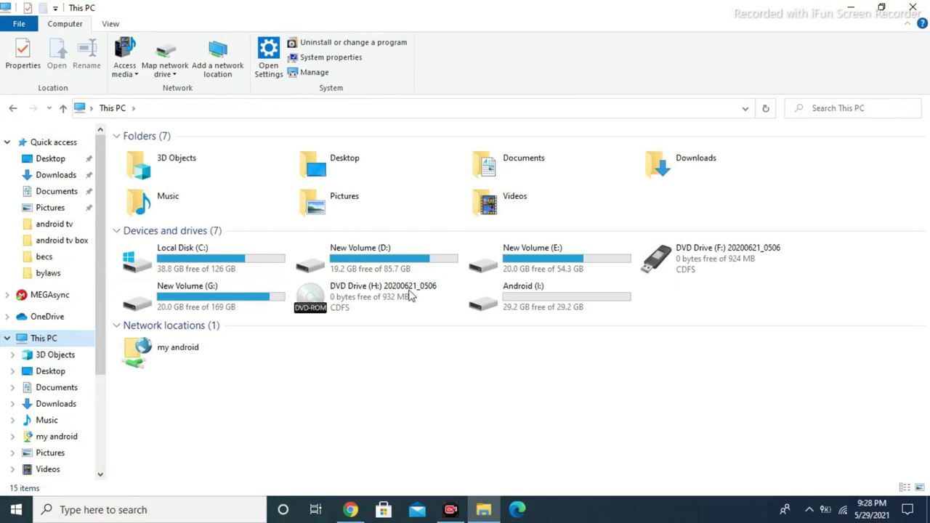
double_click(546, 254)
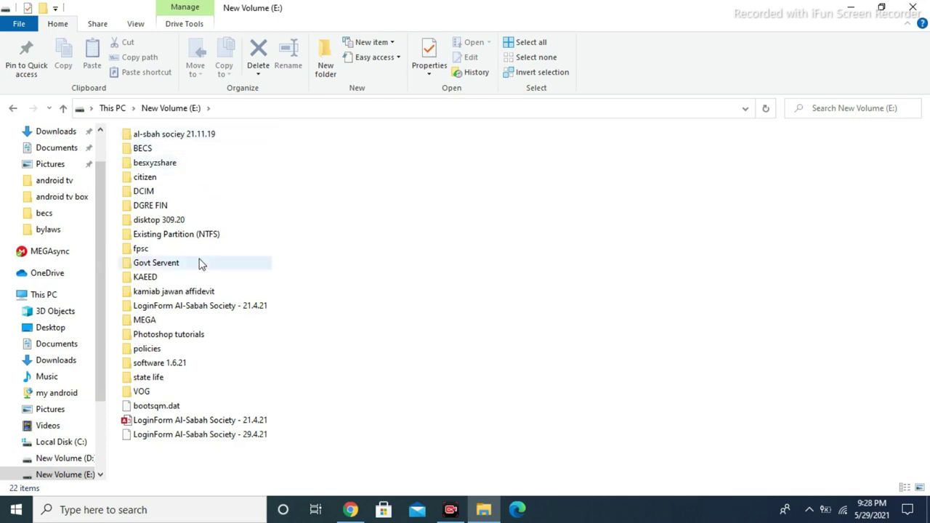
mouse_move(174, 379)
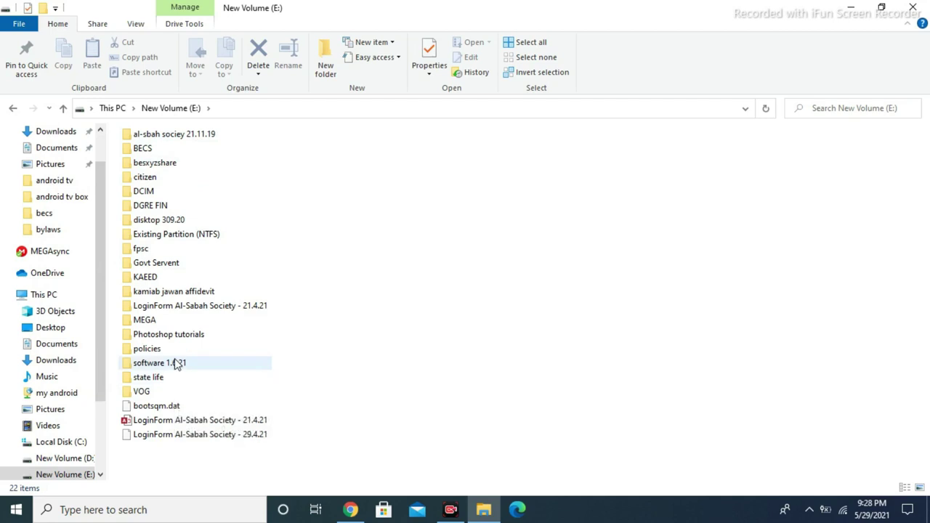
double_click(175, 364)
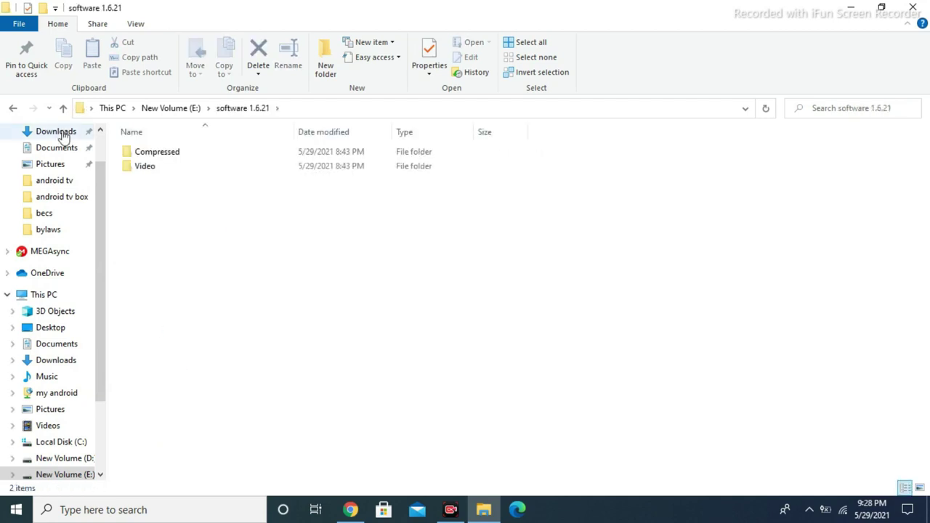
click(10, 109)
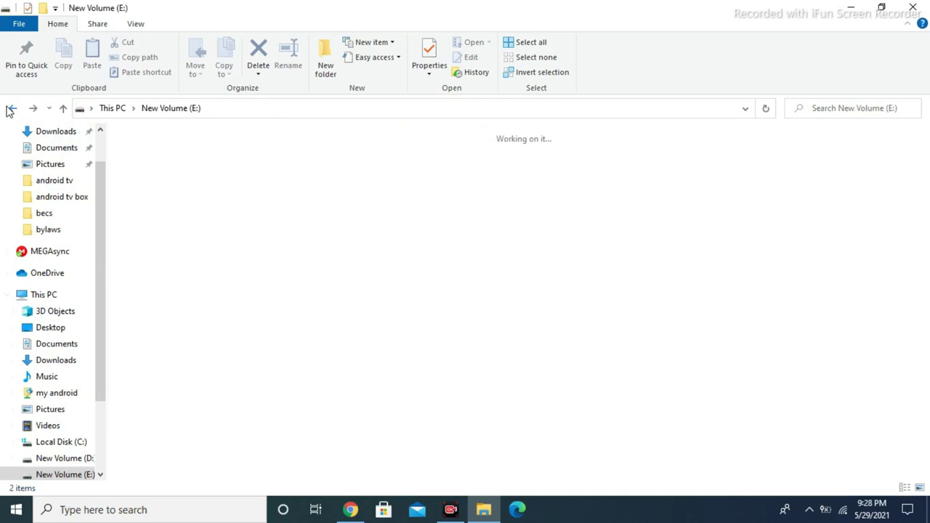
click(10, 109)
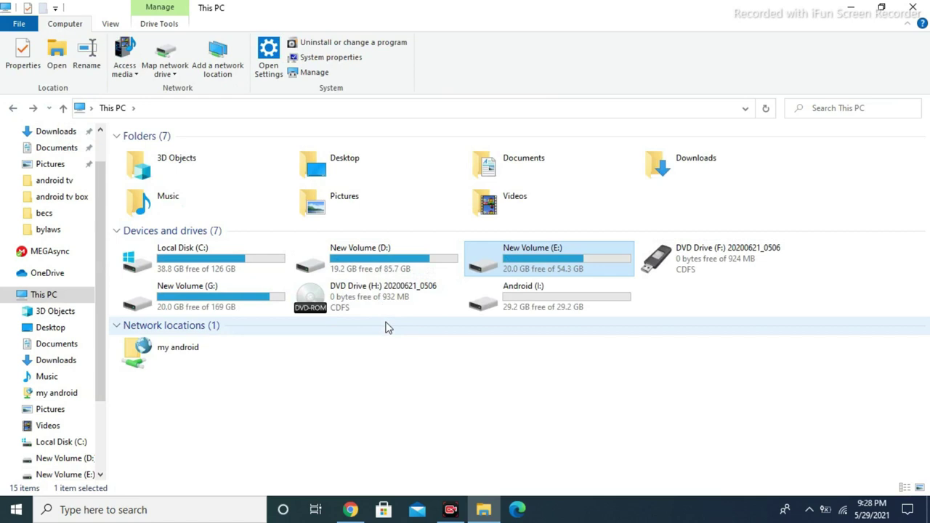
double_click(251, 267)
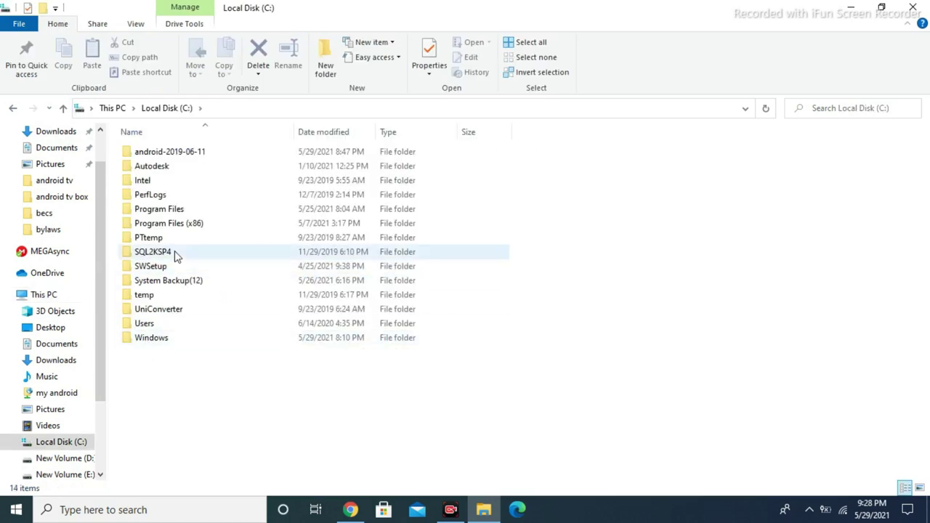
click(185, 154)
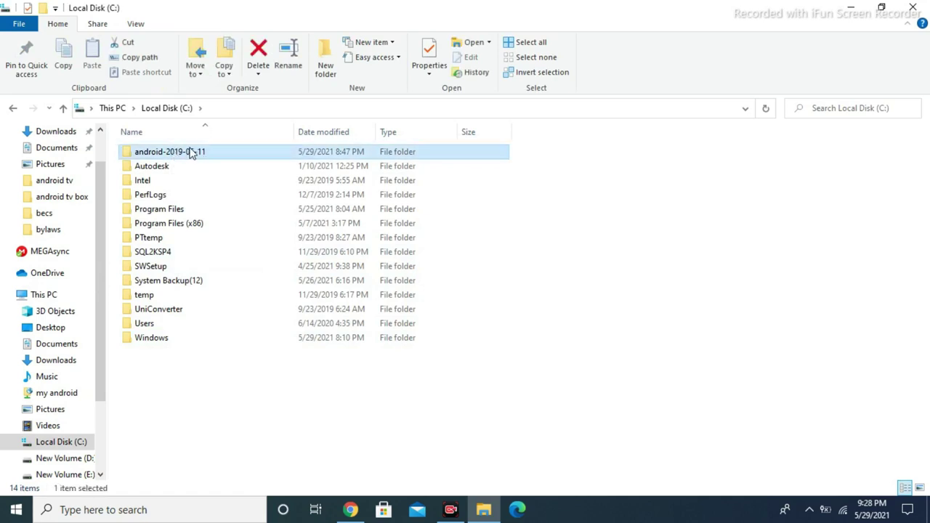
right_click(200, 152)
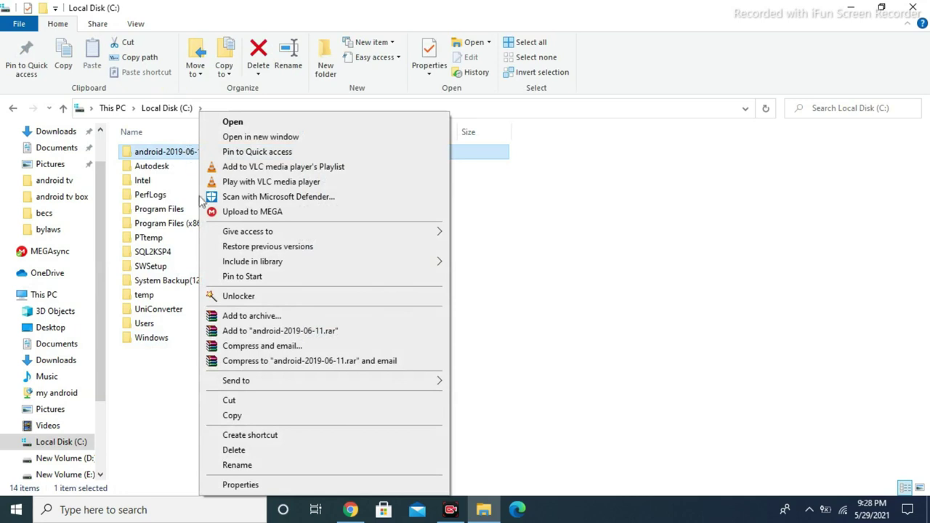
click(237, 465)
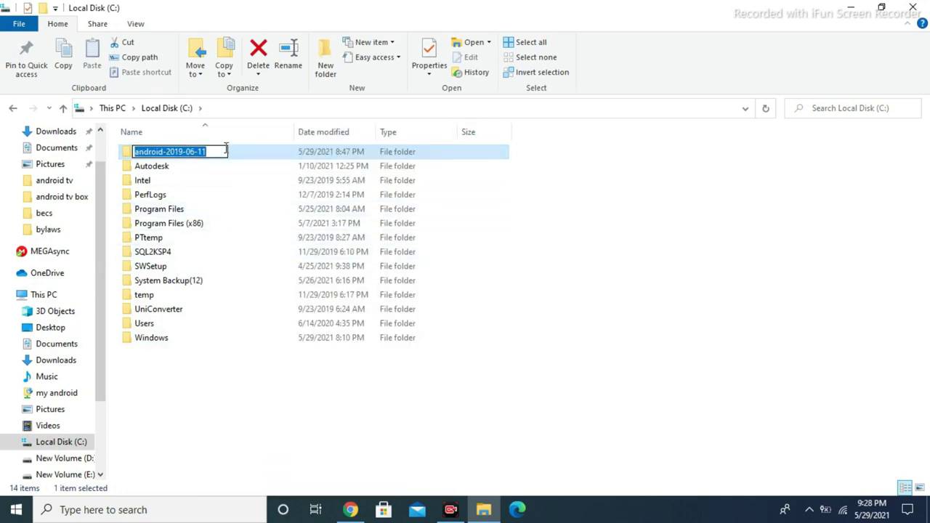
click(239, 209)
Copy the data, initrd, kernel, ramdisk and system files from the inner android-2019-06-11 folder on Local Disk (C:)
double_click(210, 155)
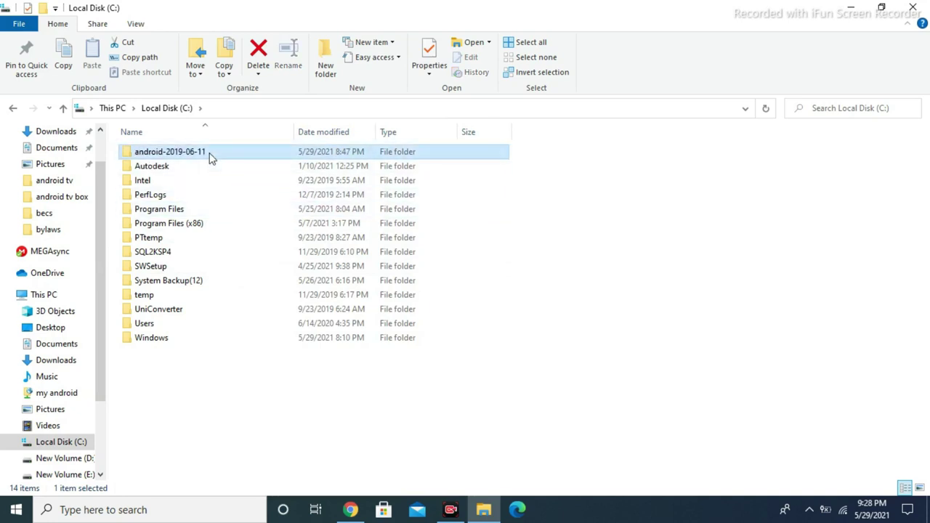
double_click(211, 156)
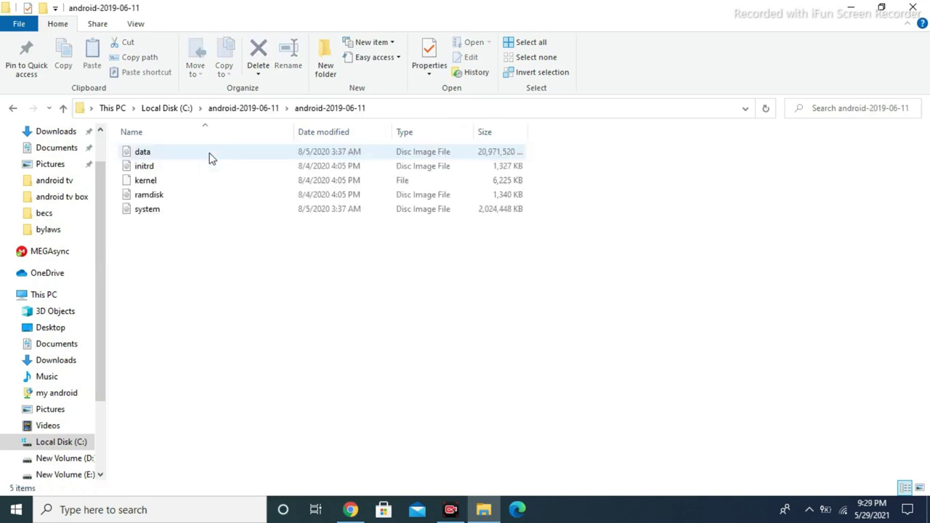
drag(148, 234, 153, 152)
right_click(160, 156)
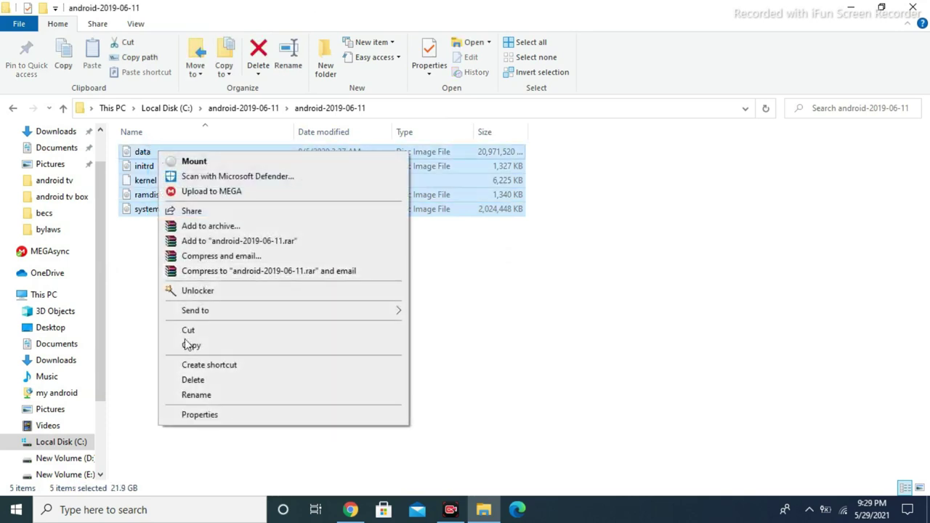
click(190, 347)
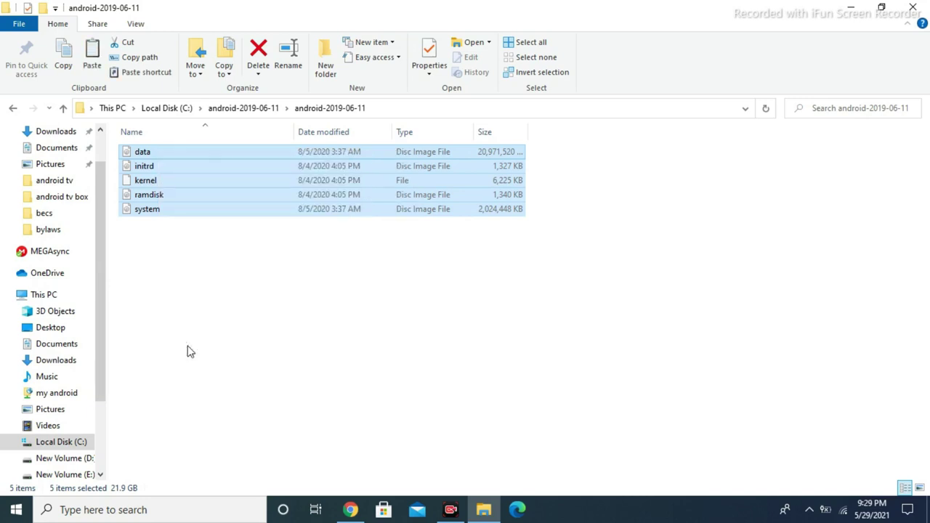
Paste the copied Android files into the root of the Android (I:) drive and return to This PC
click(51, 296)
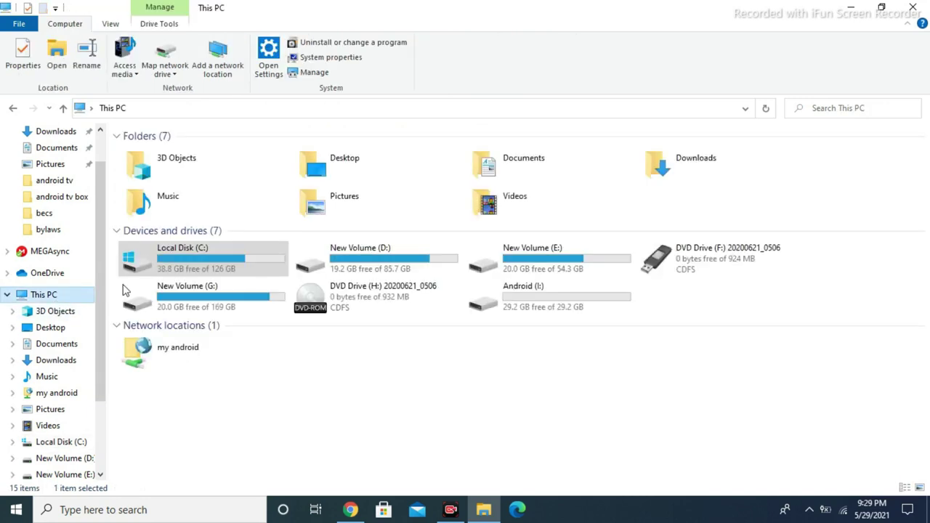
click(580, 303)
double_click(577, 298)
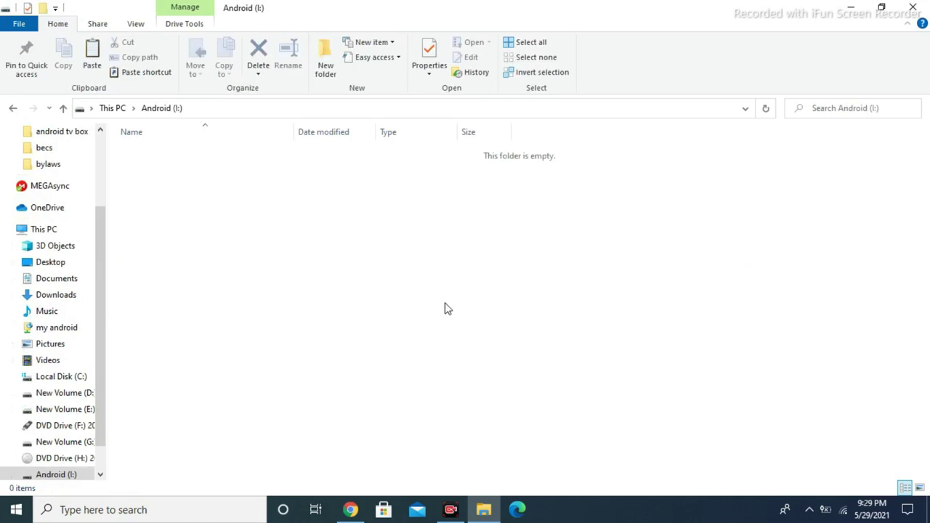
key(ctrl+v)
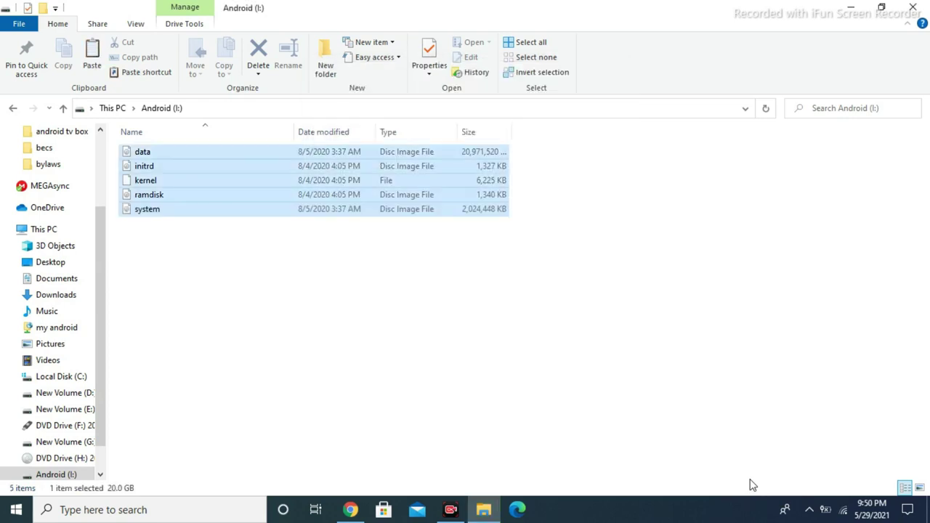
click(16, 109)
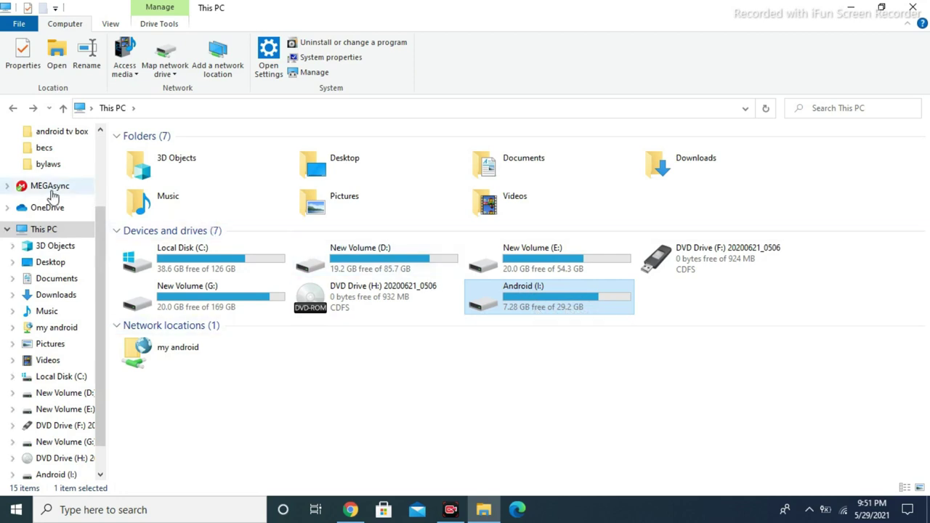
click(809, 509)
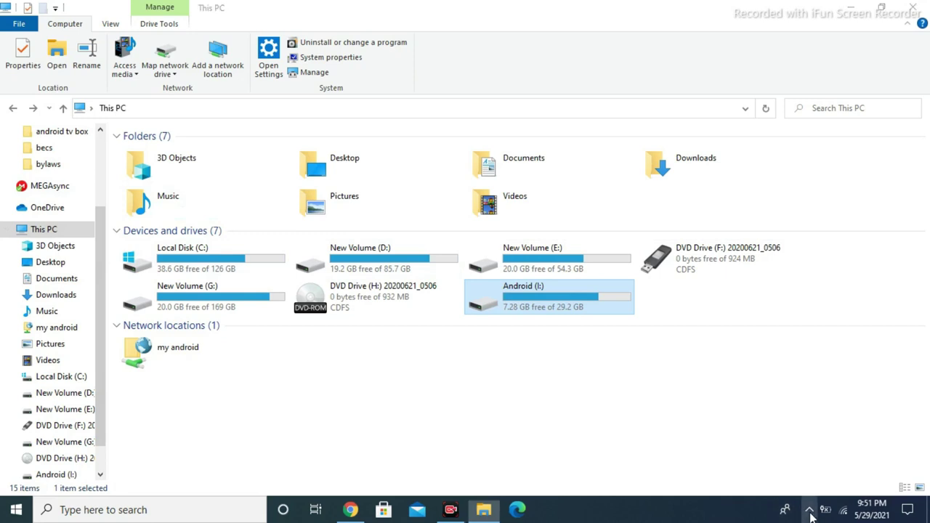
click(838, 456)
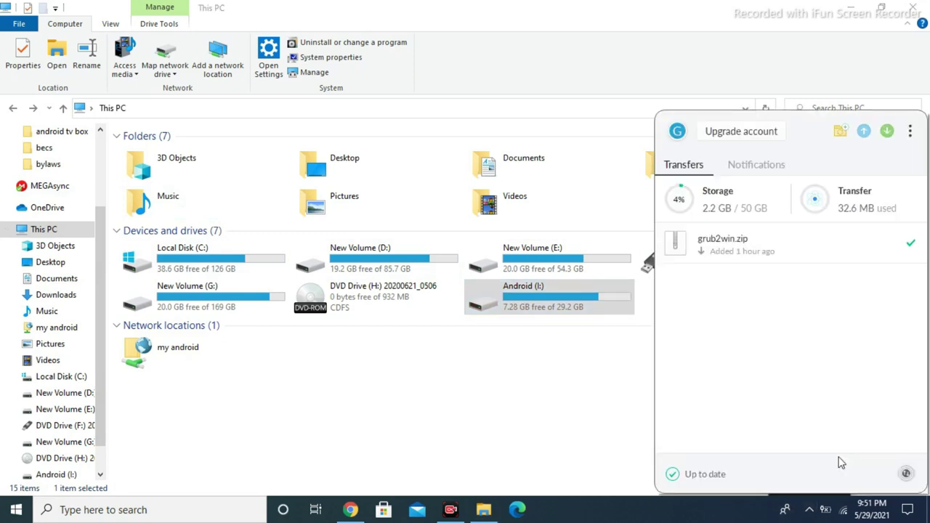
mouse_move(794, 262)
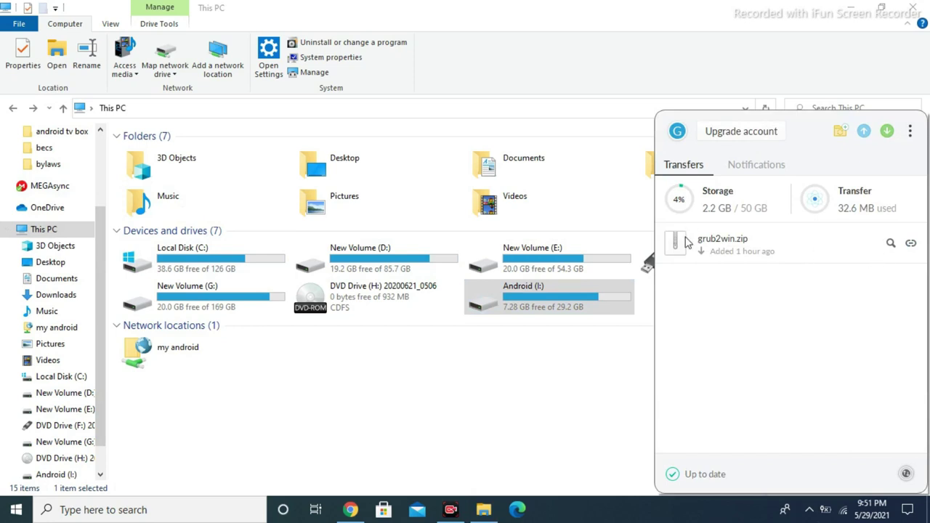
click(890, 135)
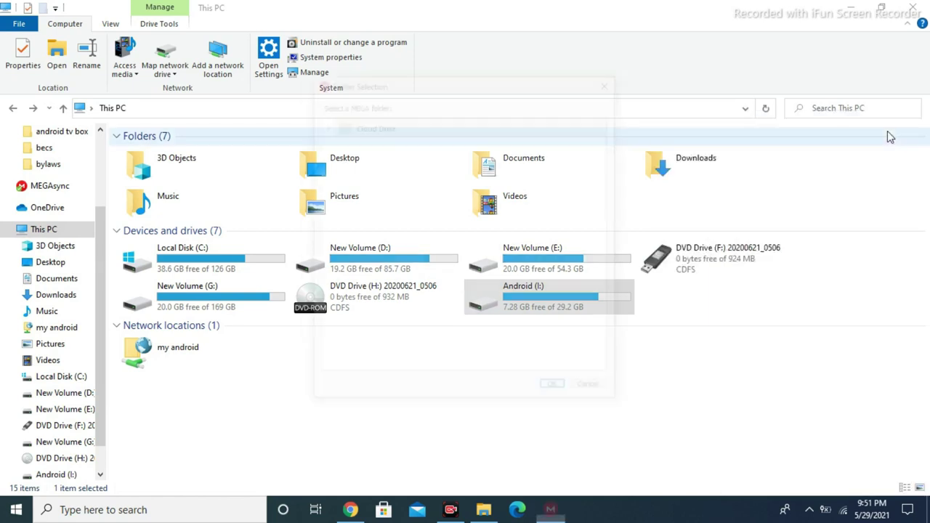
click(611, 80)
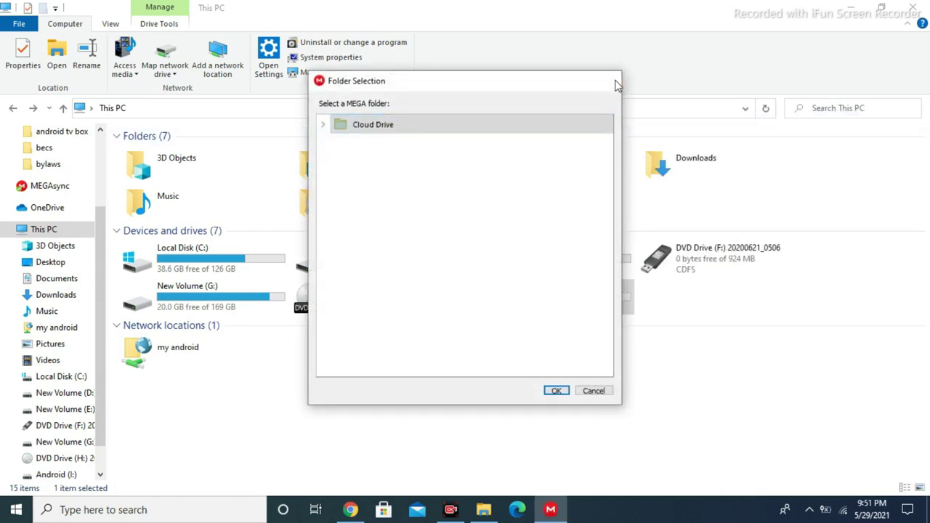
Show the downloaded grub2win.zip in its folder from MEGAsync's completed transfers, and bring up the MEGAsync Downloads window
click(810, 509)
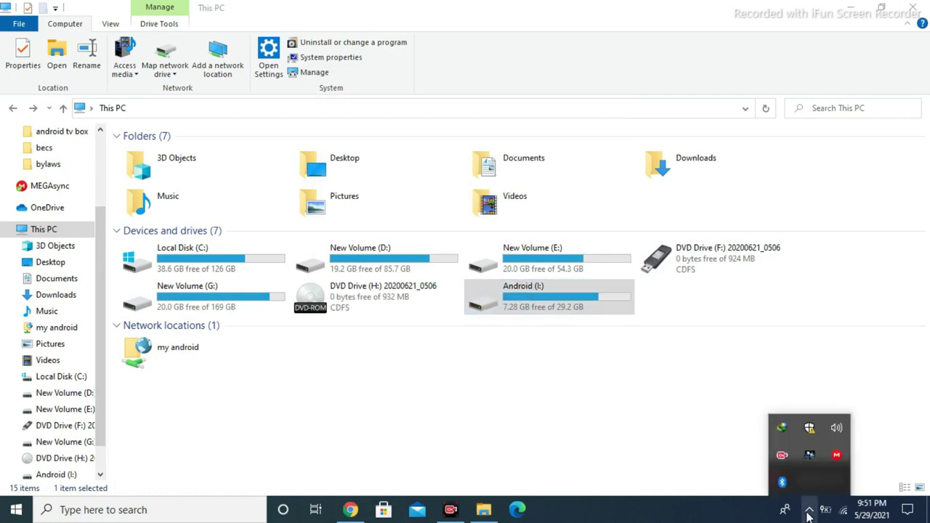
click(837, 457)
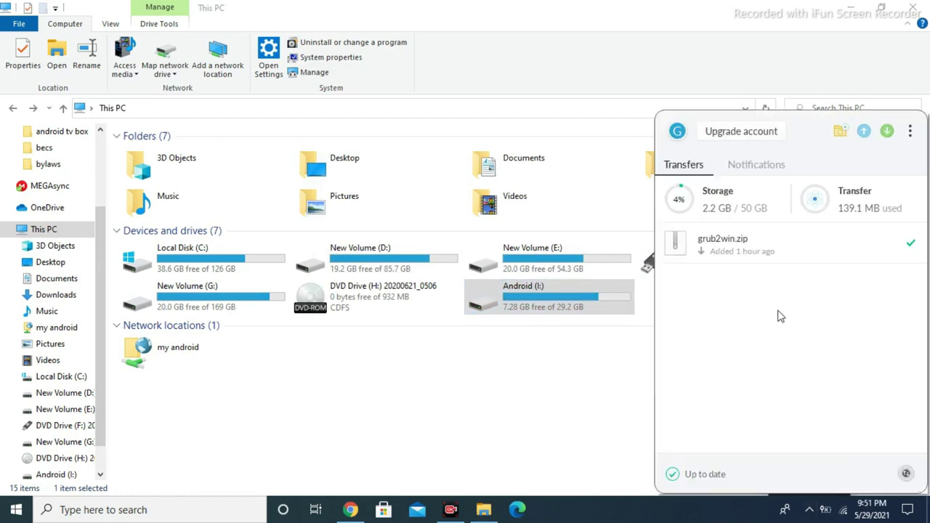
click(906, 474)
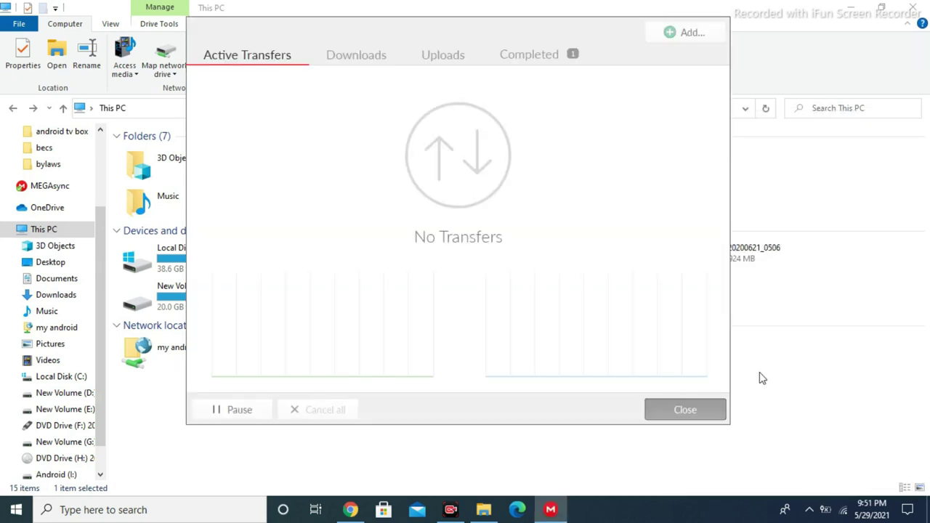
click(521, 60)
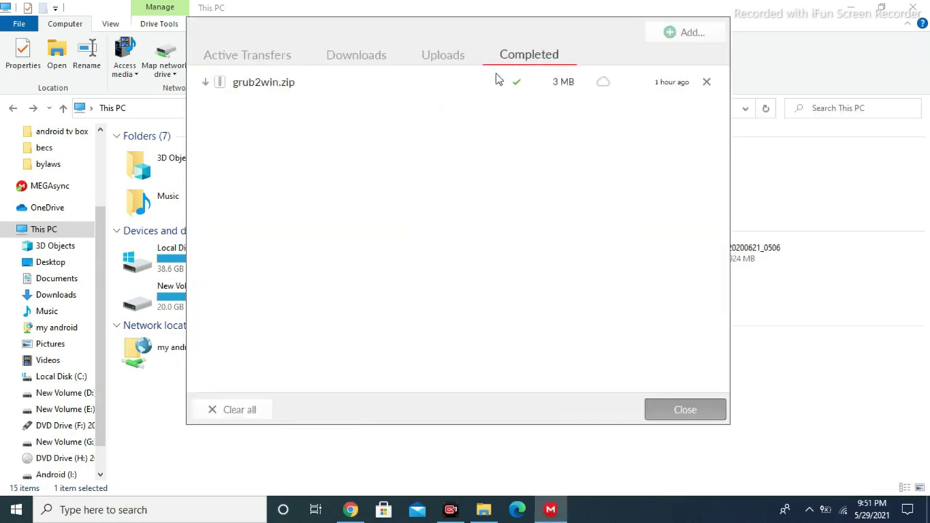
right_click(434, 84)
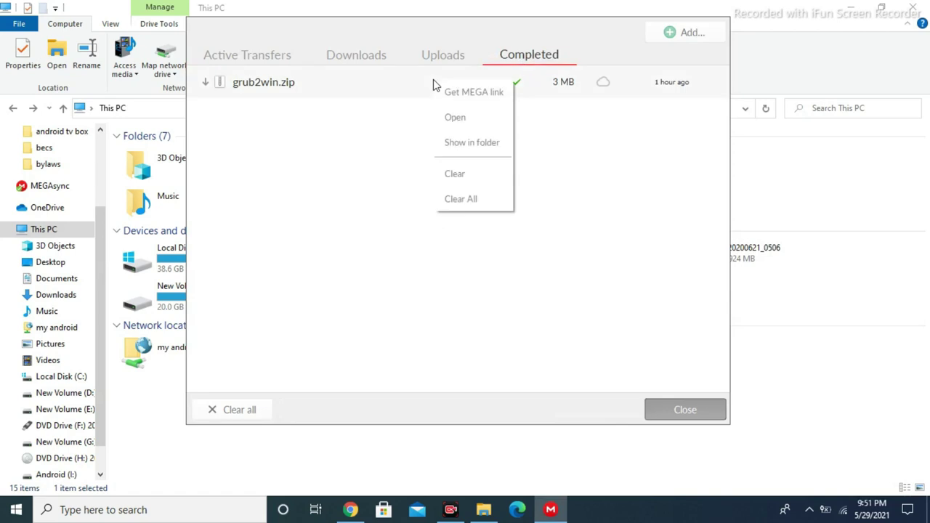
click(468, 142)
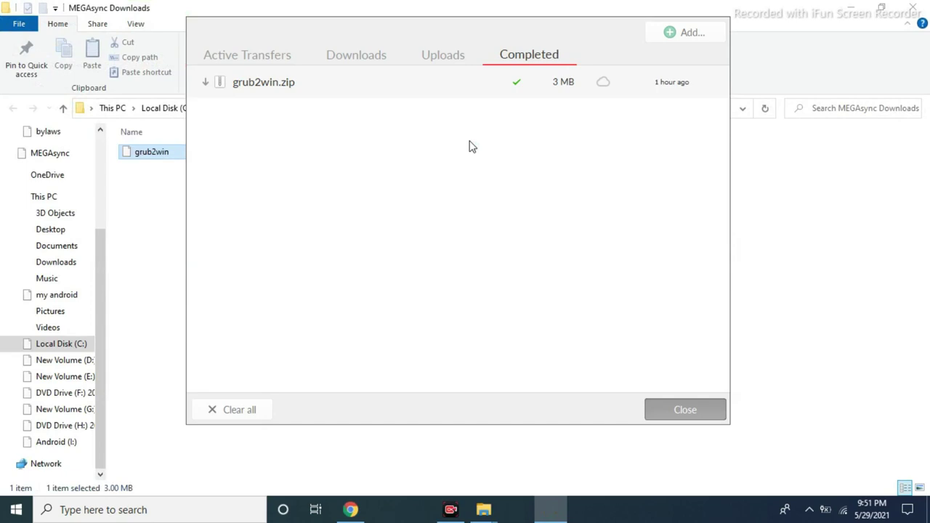
click(689, 415)
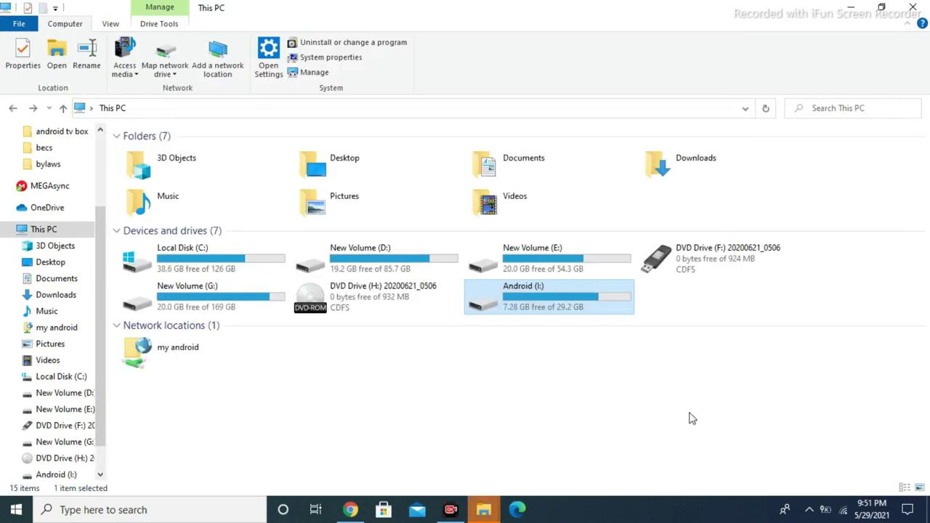
click(489, 511)
click(550, 463)
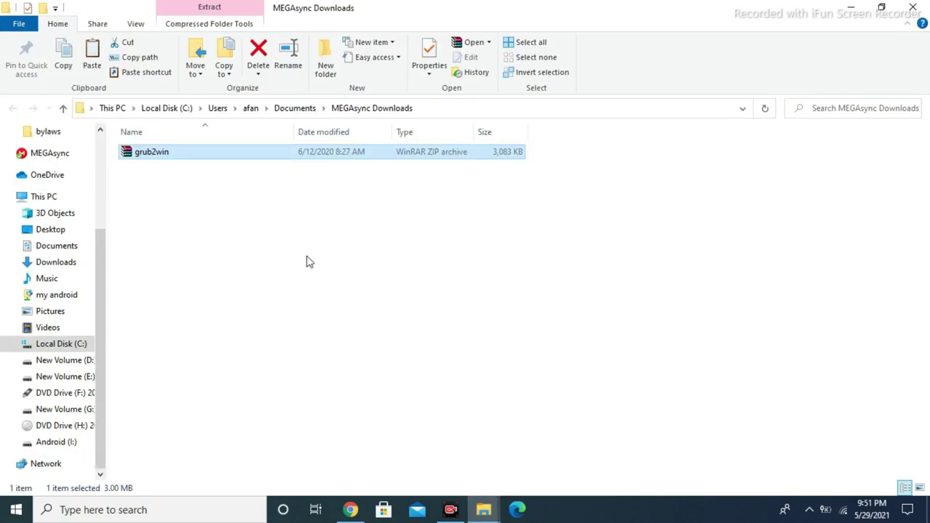
Copy the grub2win archive from the MEGAsync Downloads folder to the root of Local Disk (C:), granting administrator permission
double_click(167, 151)
right_click(167, 152)
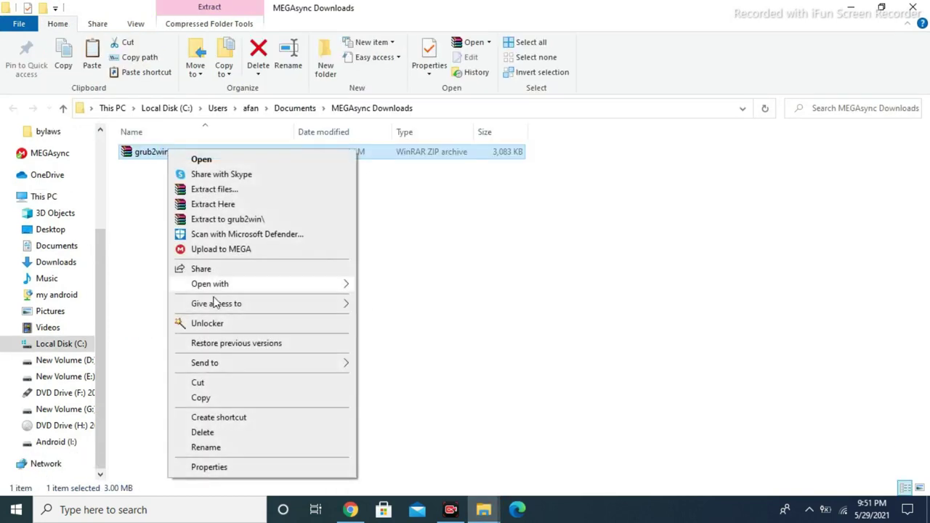
click(218, 399)
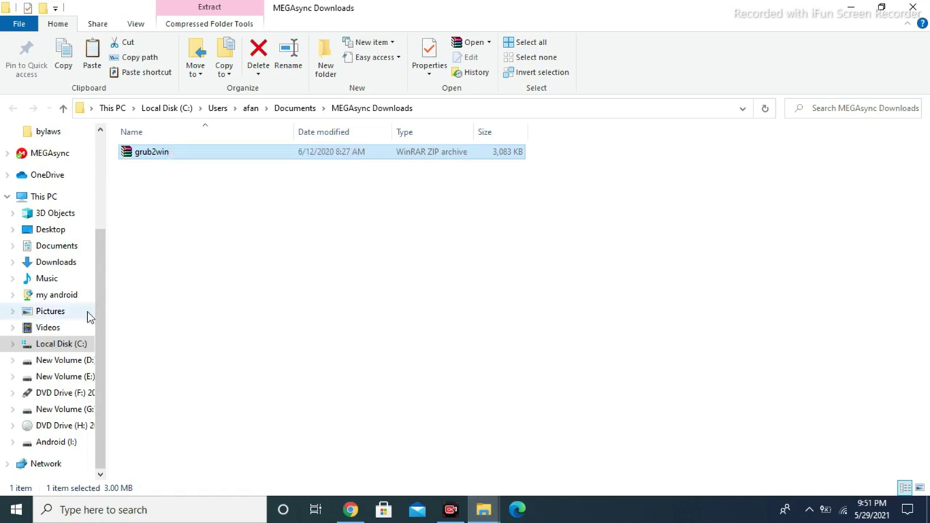
click(45, 197)
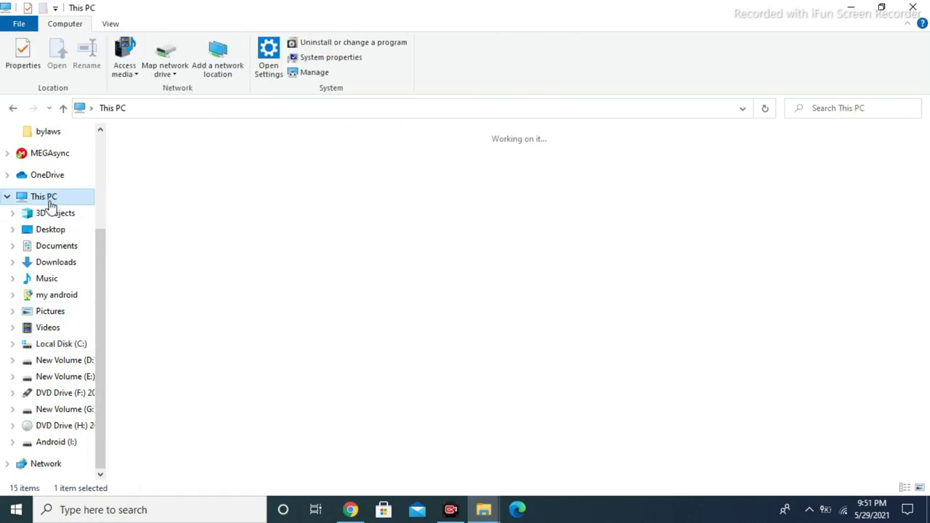
double_click(182, 254)
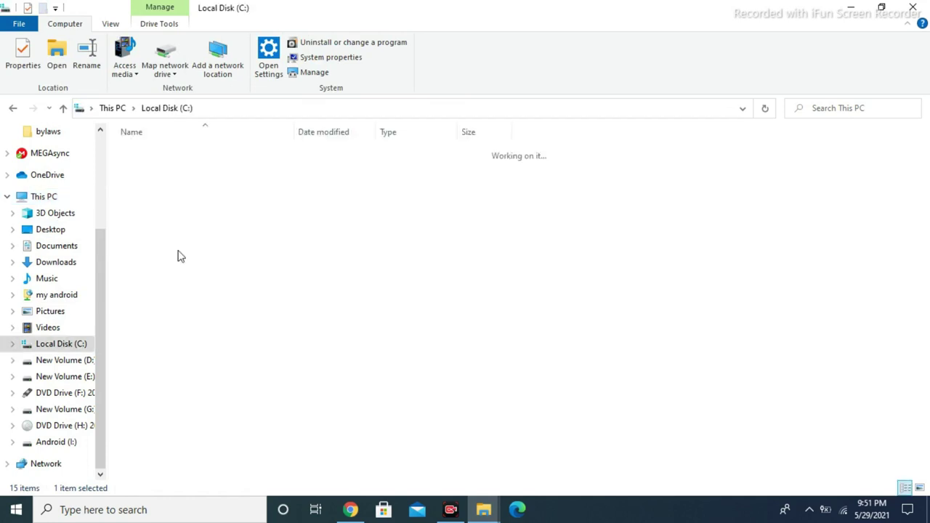
right_click(242, 406)
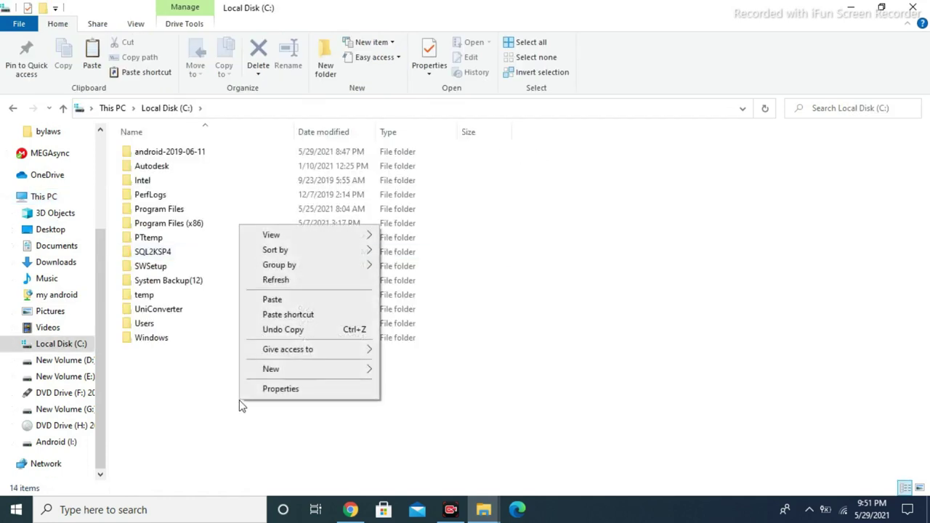
click(273, 301)
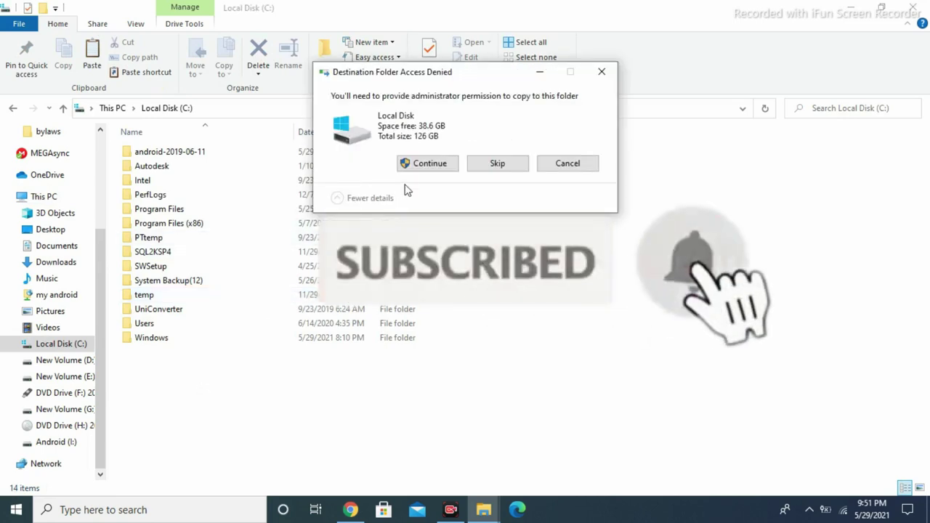
click(421, 167)
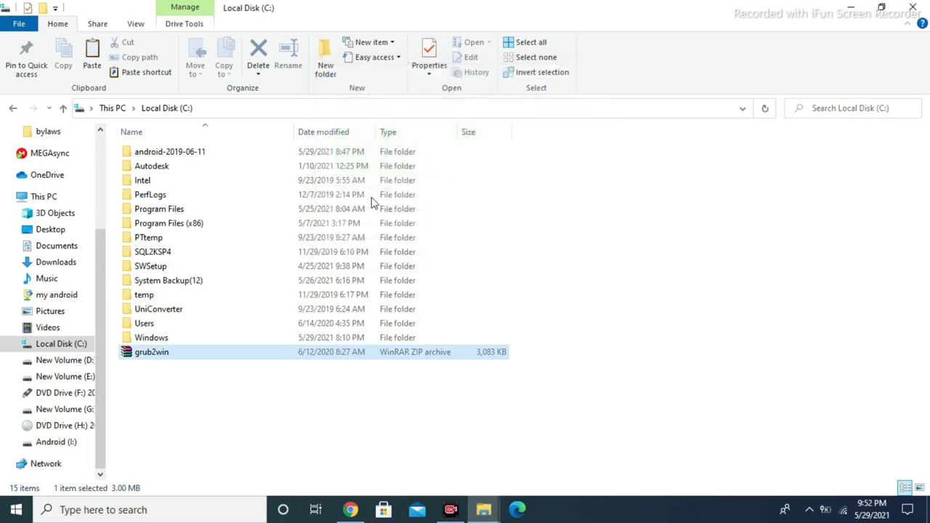
Extract the grub2win archive on Local Disk (C:) into its own grub2win folder and open that folder
right_click(161, 358)
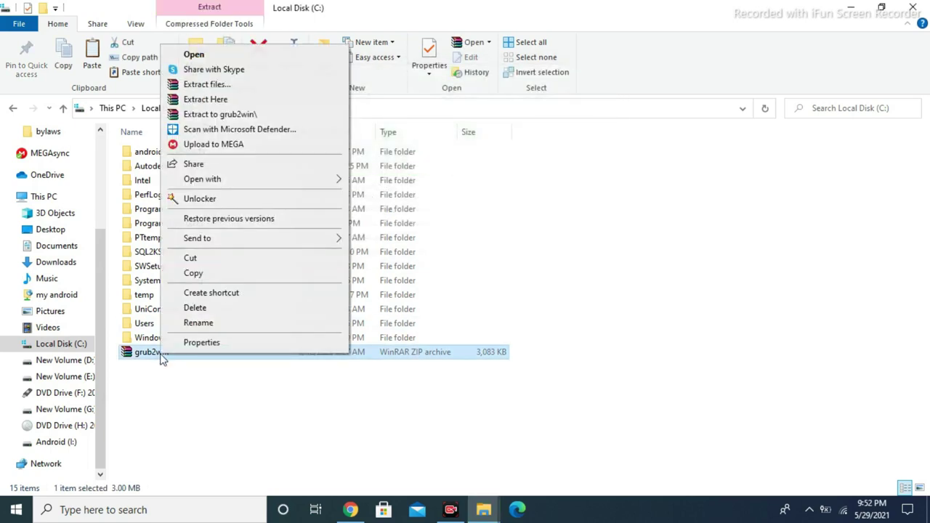
click(209, 118)
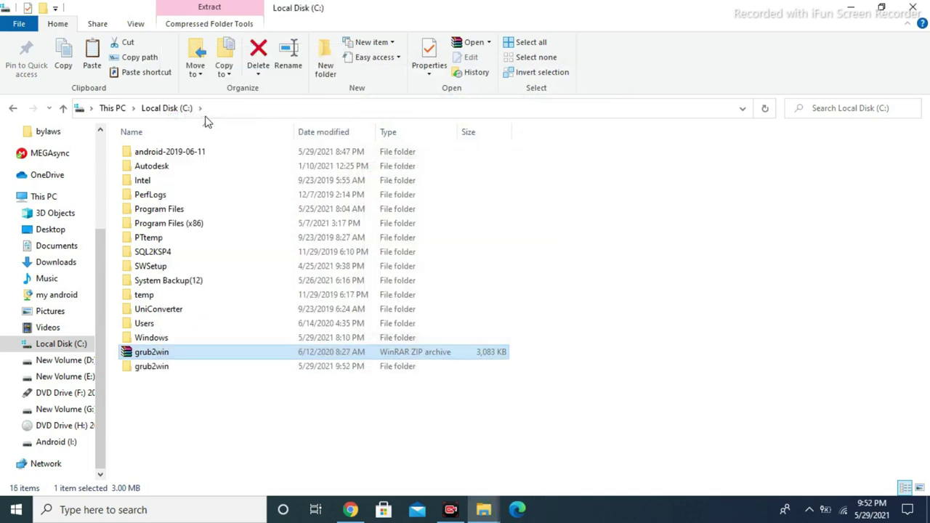
double_click(165, 370)
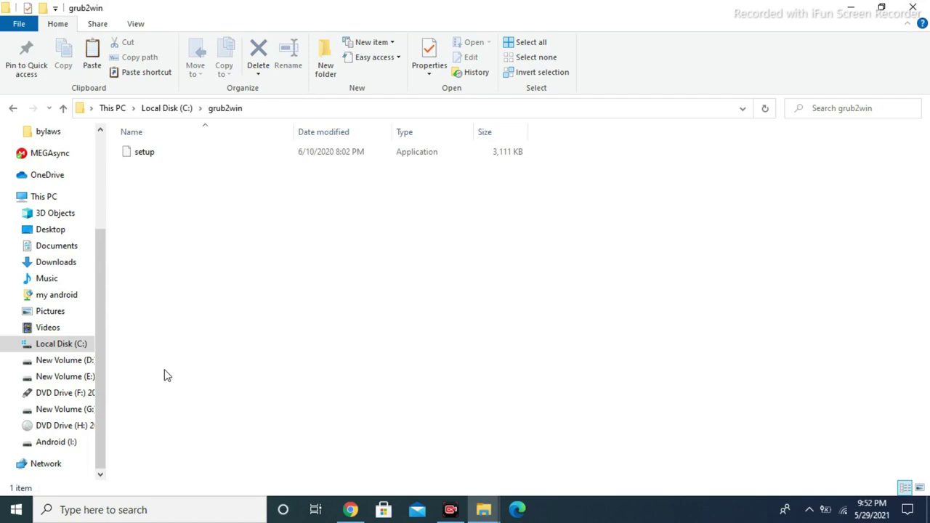
Move the setup application from the grub2win folder to the root of Local Disk (C:), granting administrator permission
click(146, 161)
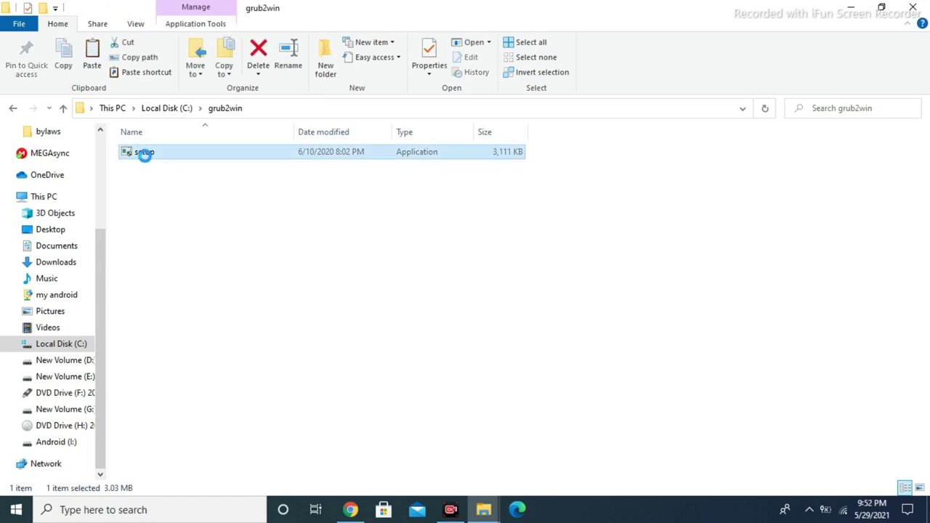
right_click(146, 160)
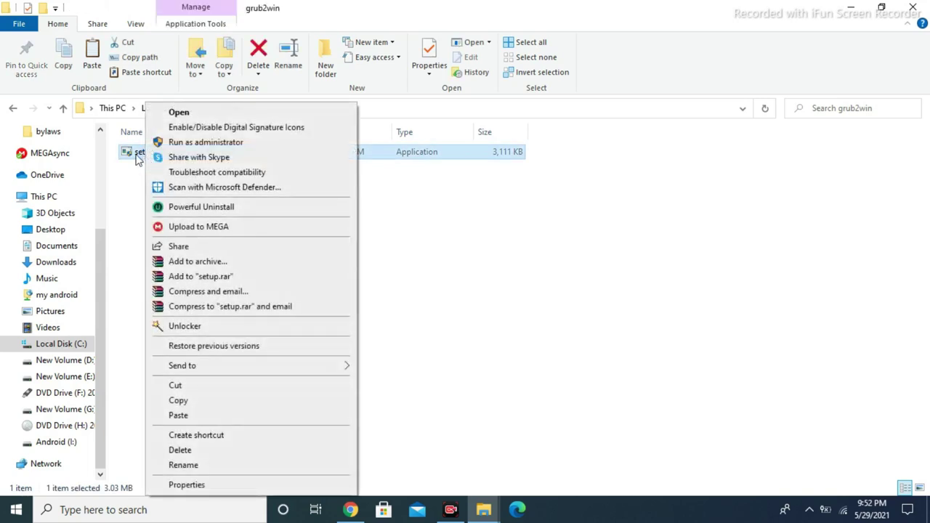
click(175, 386)
click(15, 110)
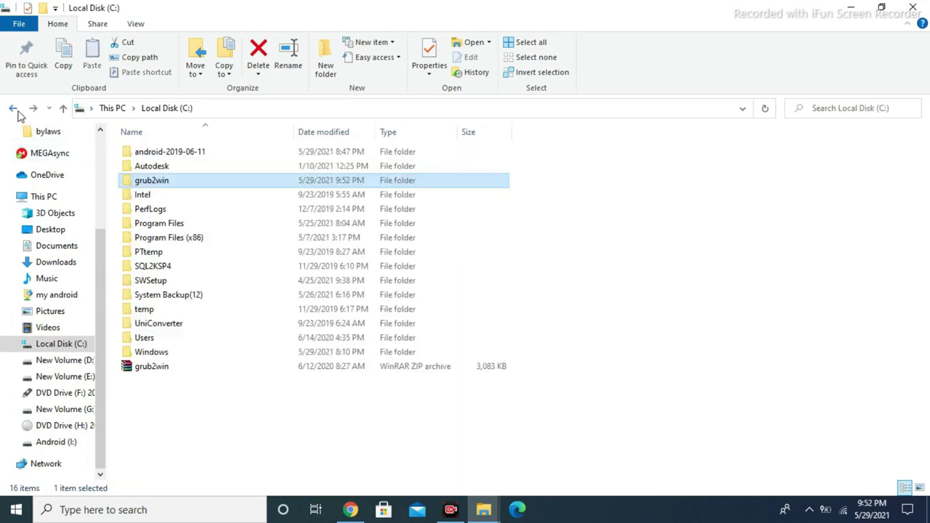
right_click(175, 424)
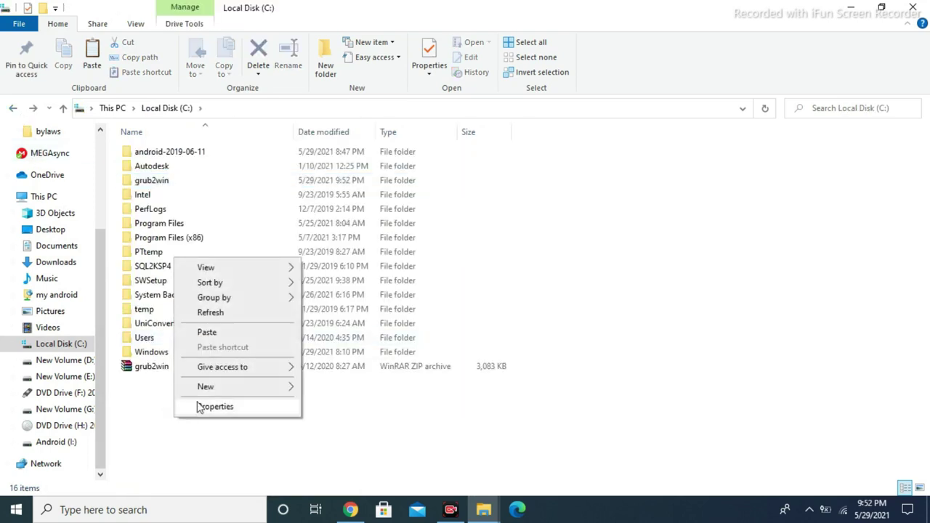
click(207, 333)
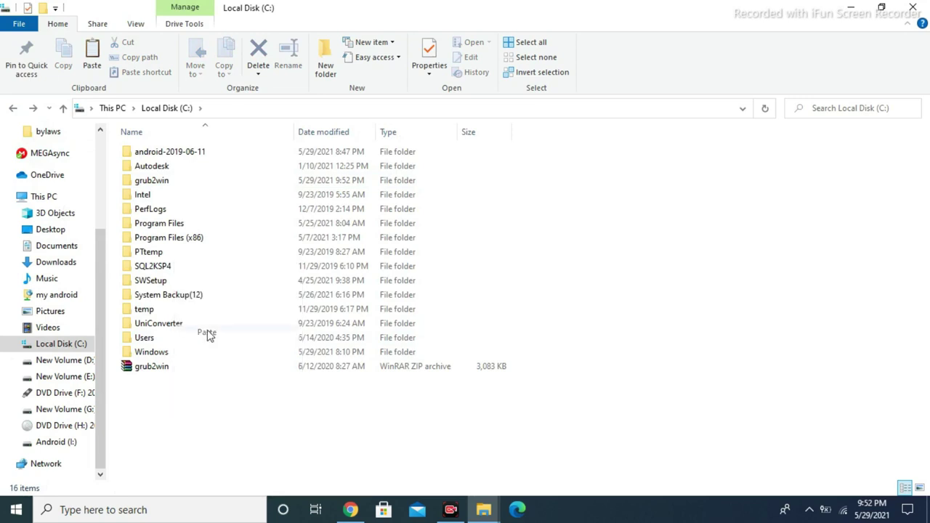
click(435, 163)
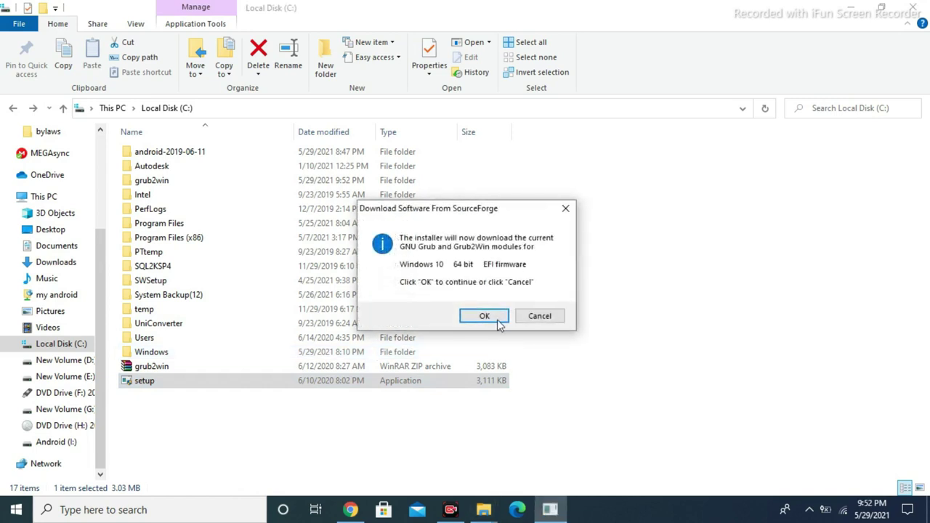
Try to download the current Grub2Win modules through the setup application, extending the wait by another 30 seconds
click(485, 318)
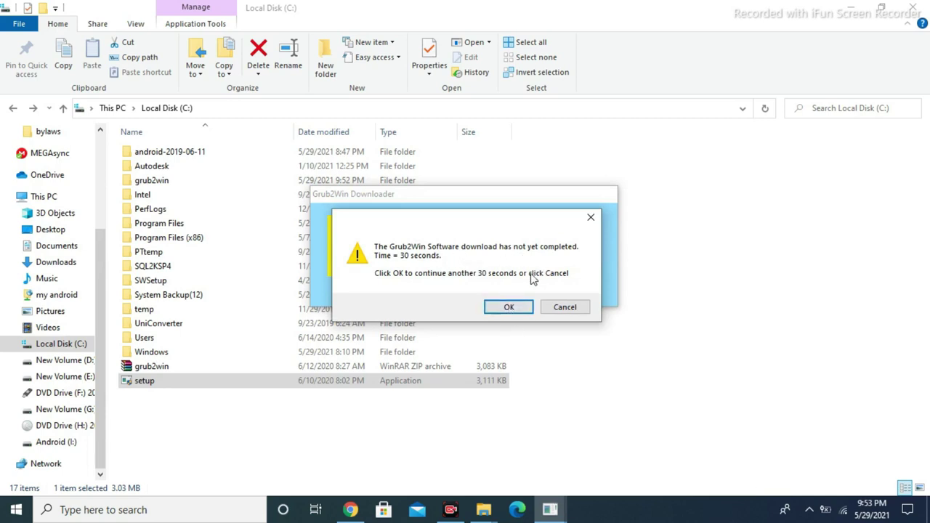
click(519, 308)
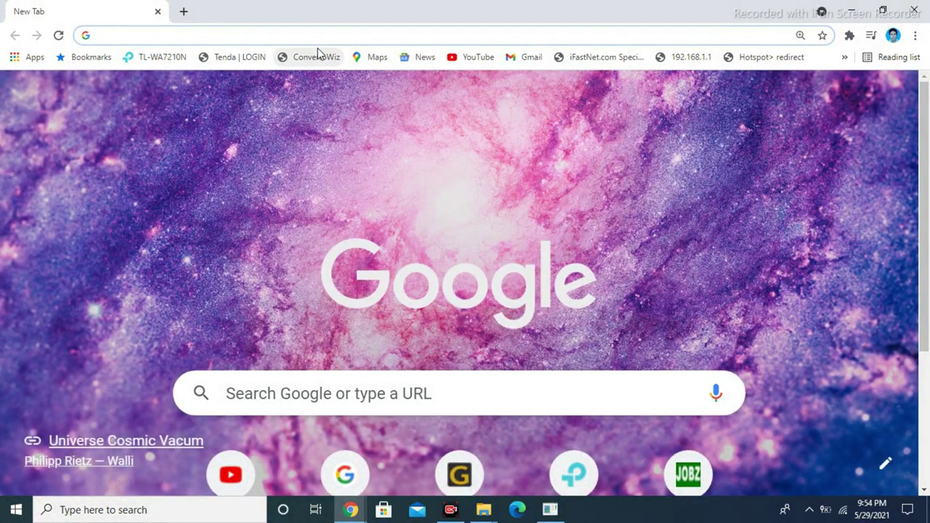
Switch to Chrome and search google.com for "grub2win offline installer for windows 10", cancelling the setup's unfinished Grub2Win download
click(320, 37)
text(google.com)
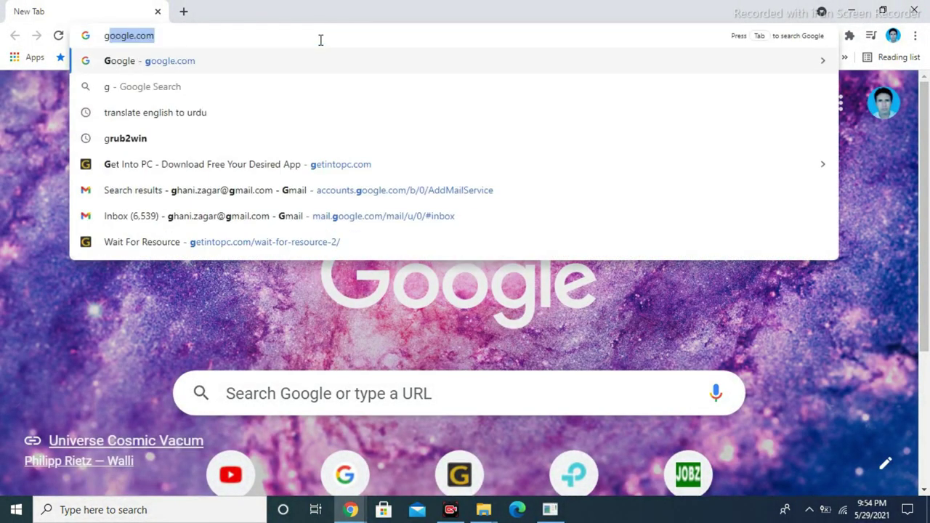
key(Return)
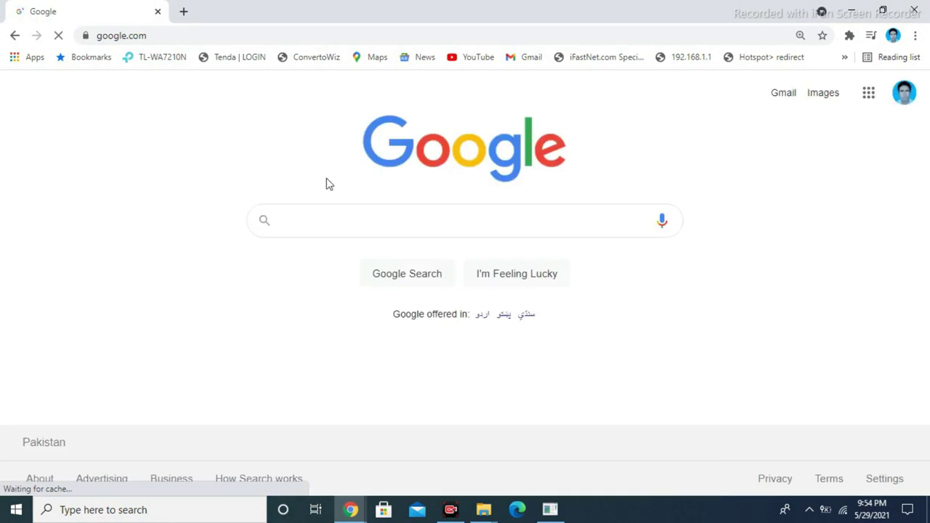
click(327, 215)
text(gr)
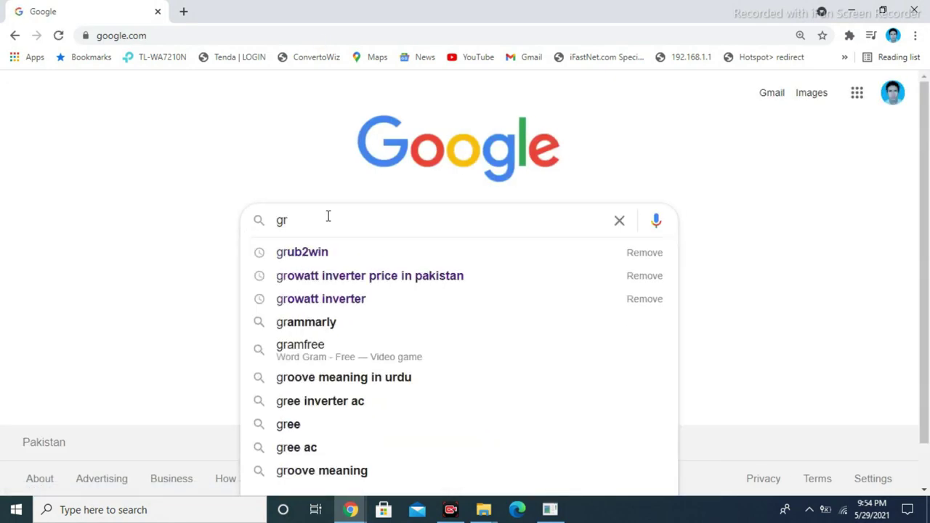
text(ub)
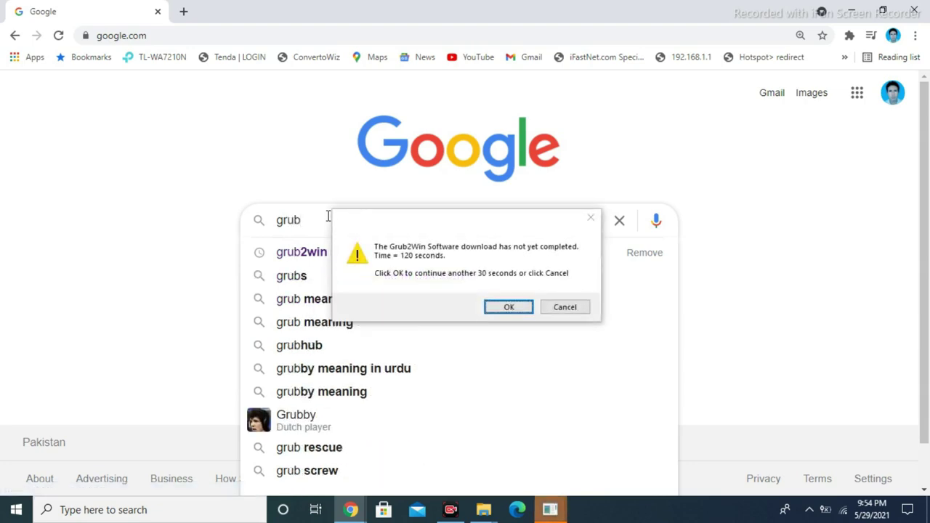
click(553, 310)
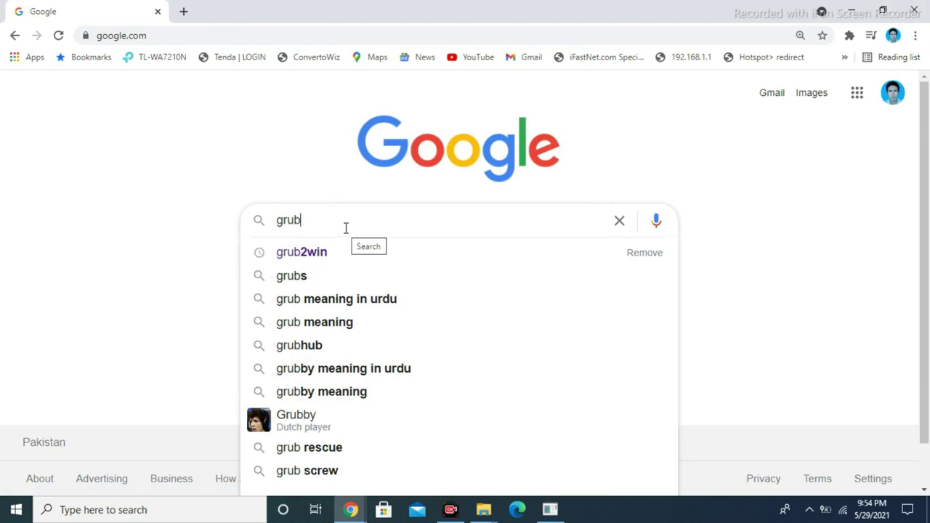
text(2win)
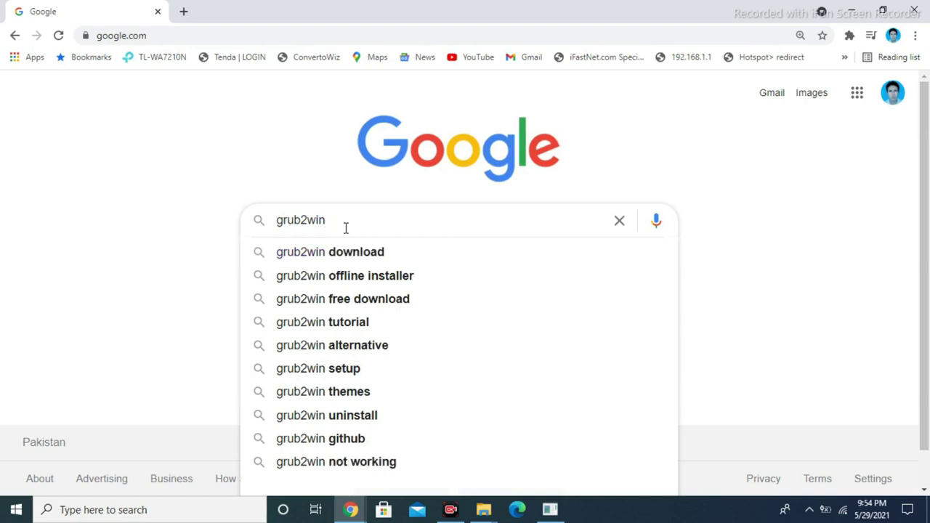
text( off)
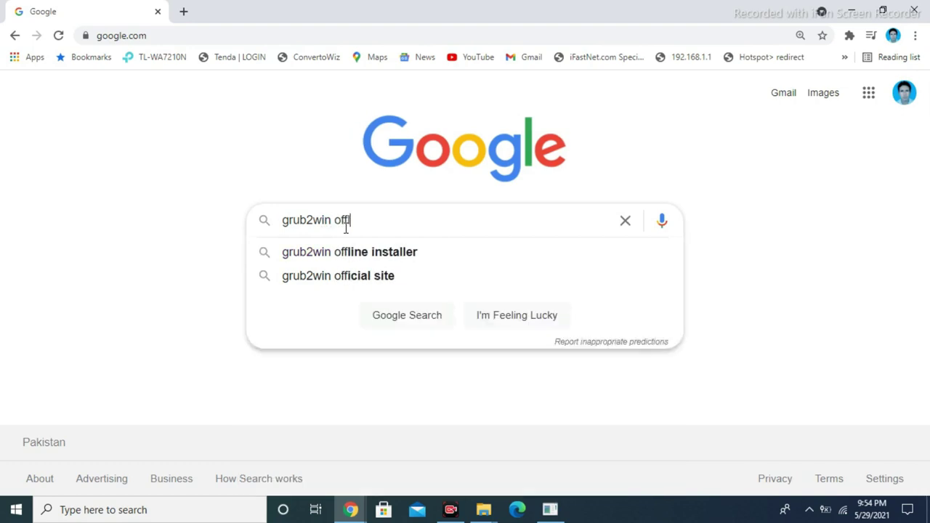
text(line inst)
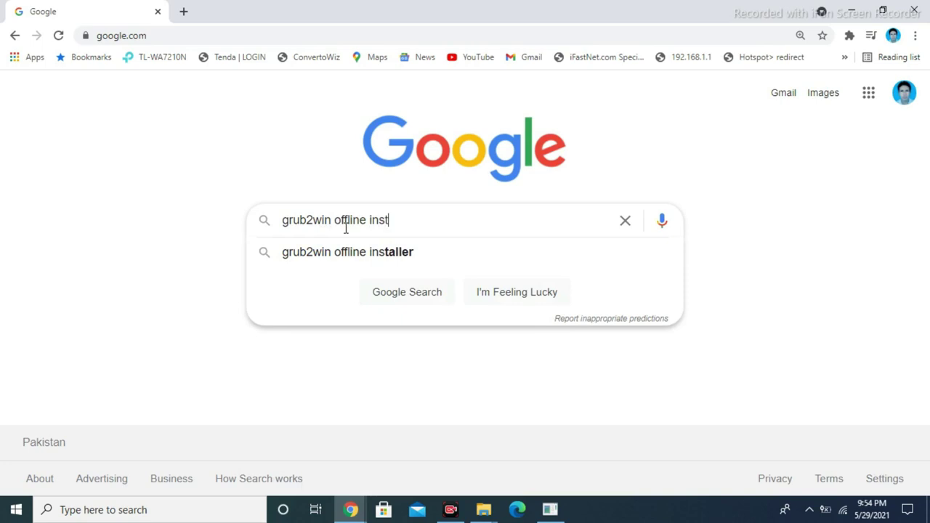
text(aller for)
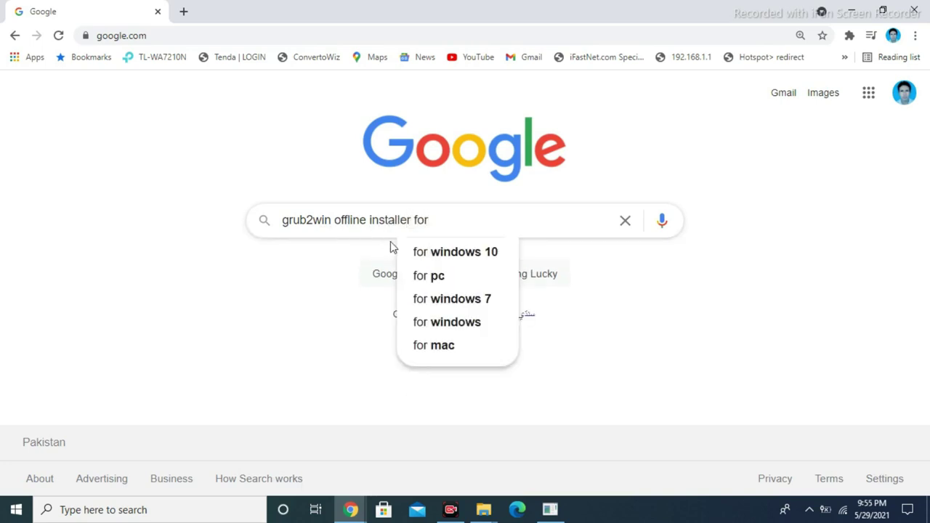
click(432, 251)
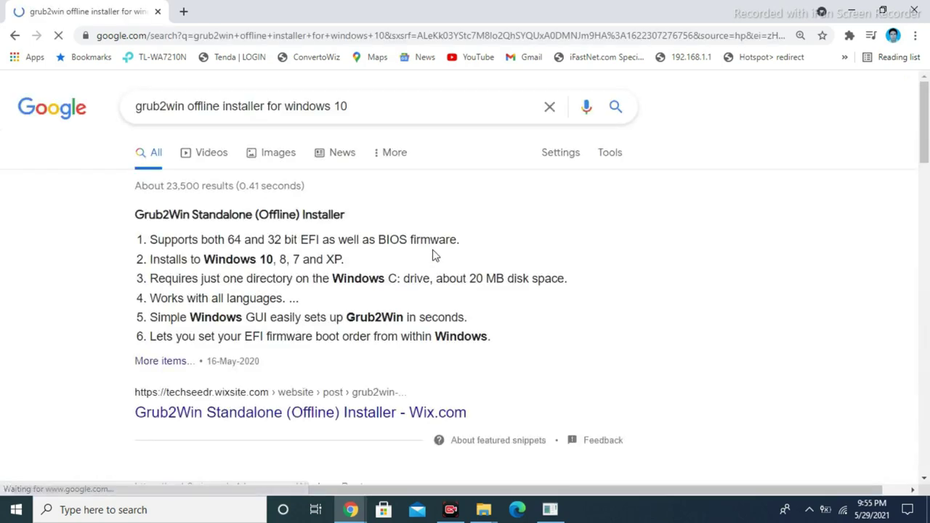
Open the SourceForge.net search result for Grub2Win and start downloading grub2win.zip
drag(926, 149, 927, 199)
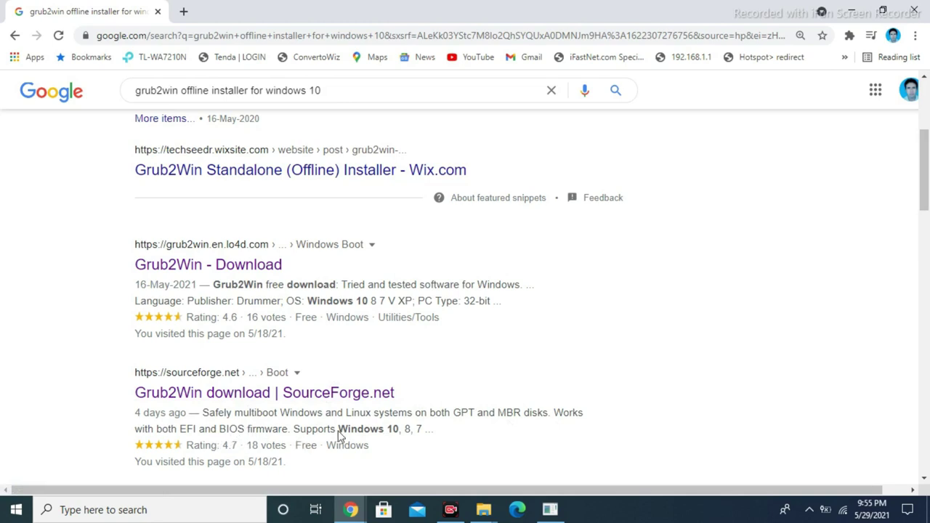
click(336, 398)
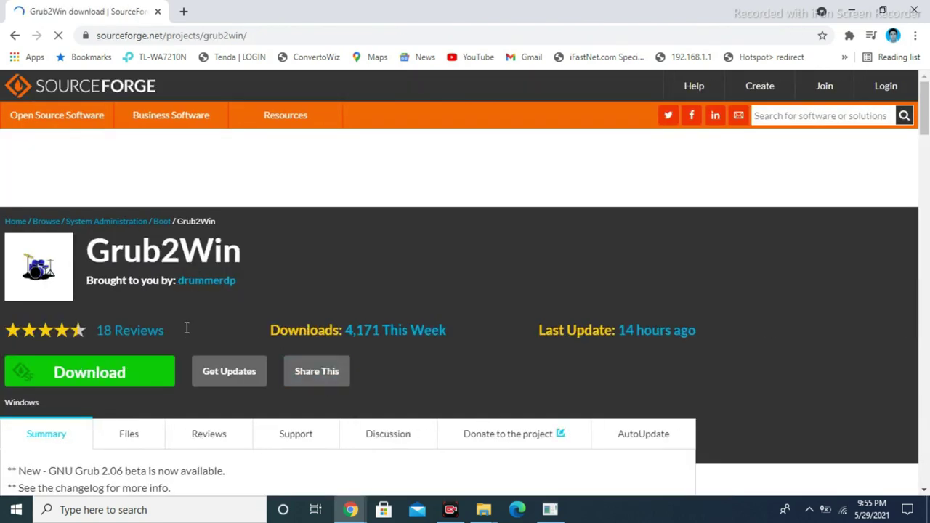
click(116, 374)
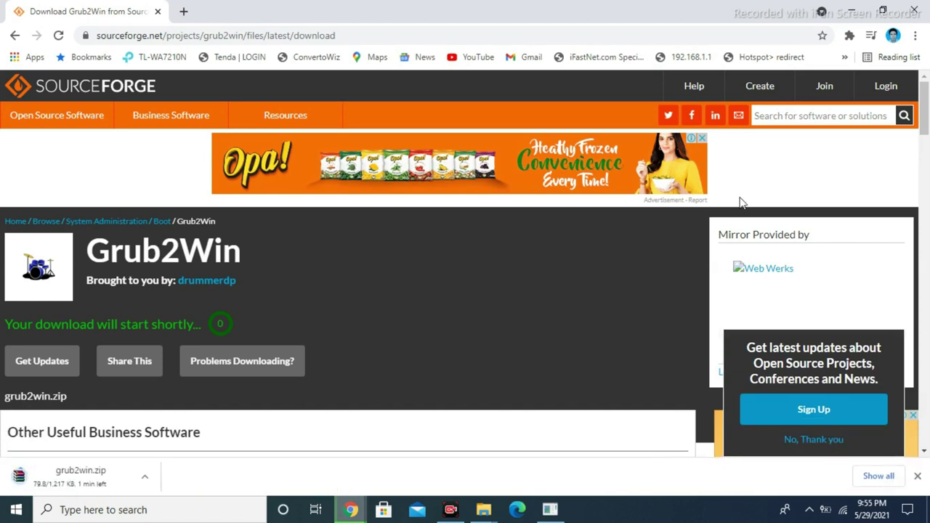
Check the progress of grub2win.zip in Chrome's download list and return to the Local Disk (C:) window in File Explorer
click(915, 35)
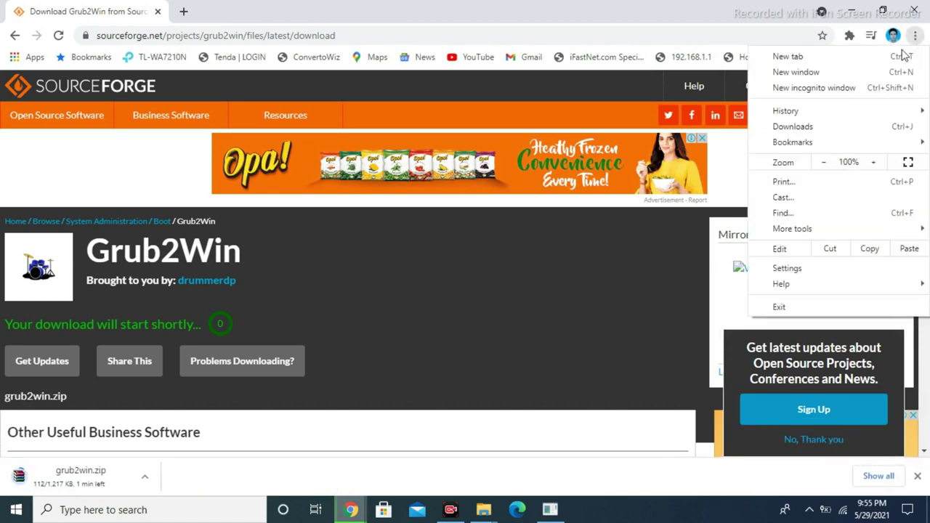
click(812, 126)
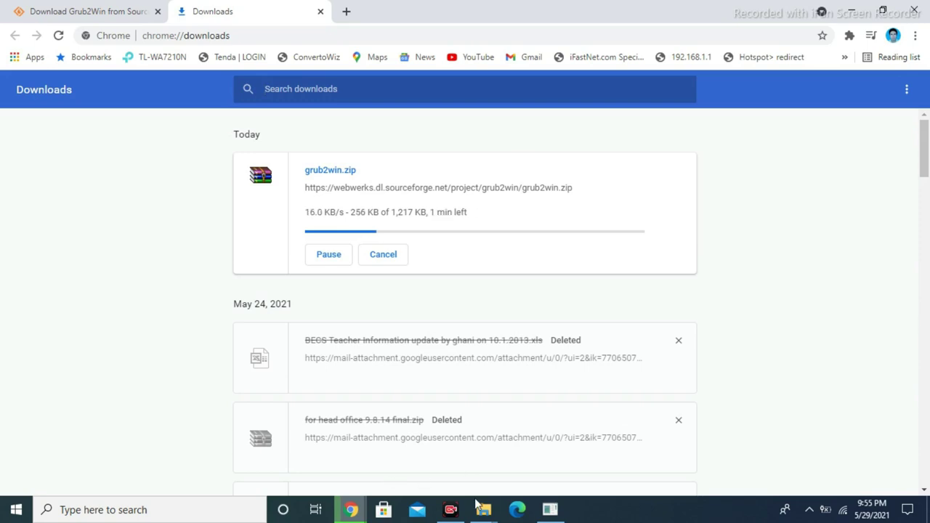
mouse_move(485, 513)
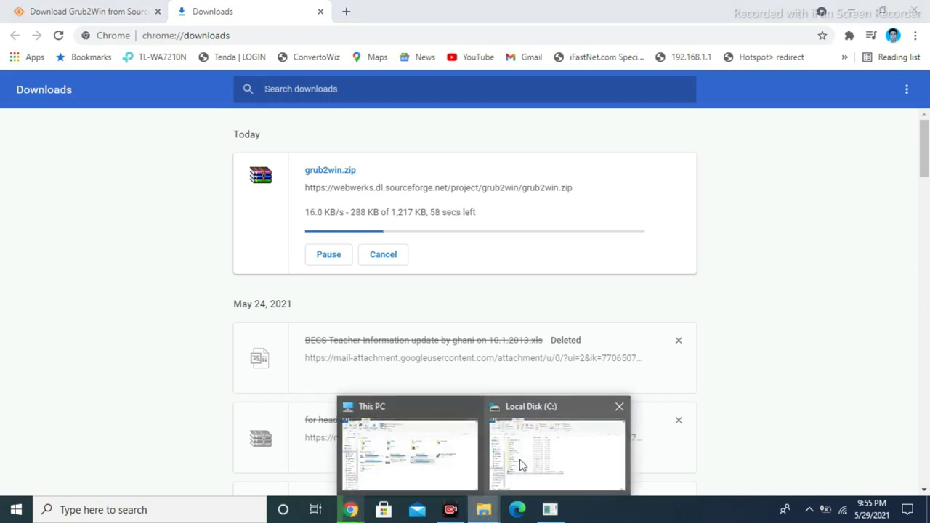
click(519, 459)
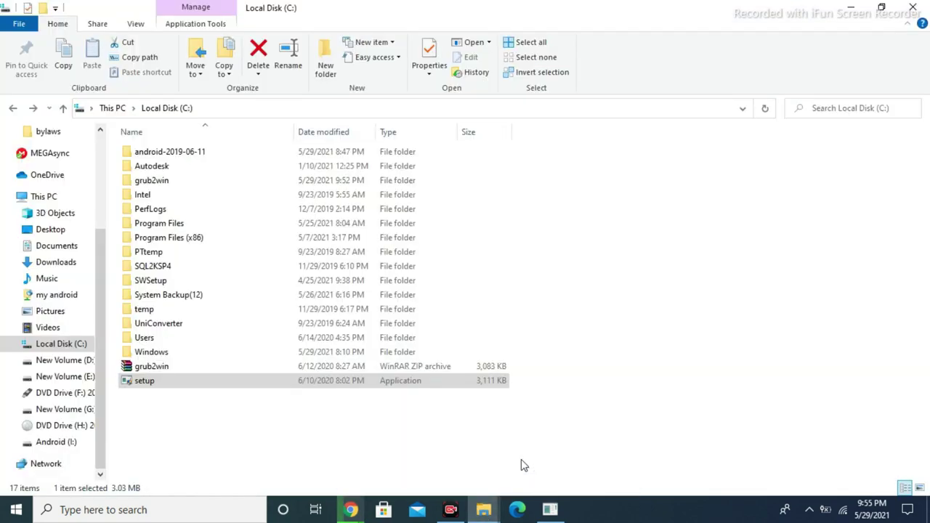
Close the cancelled Grub2Win downloader and delete the old setup application and grub2win ZIP archive from Local Disk (C:), granting administrator permission
click(146, 381)
key(Delete)
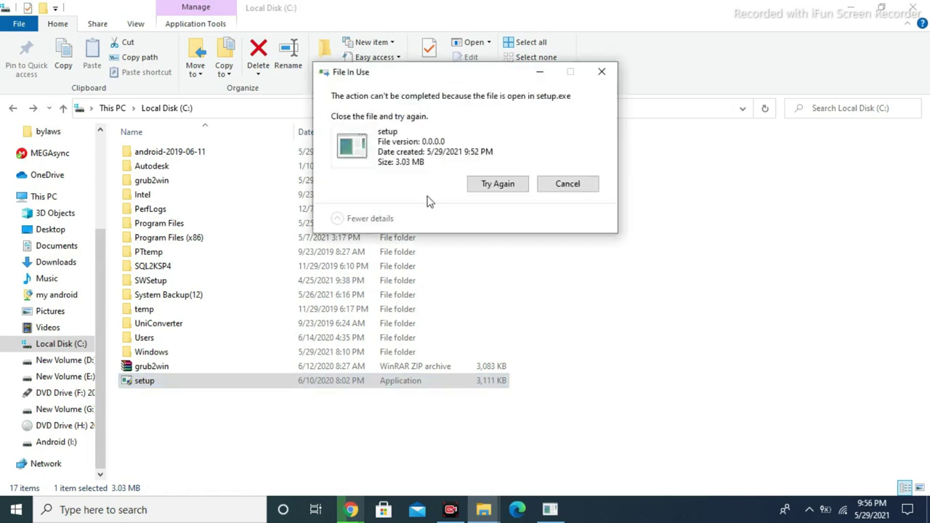
click(561, 190)
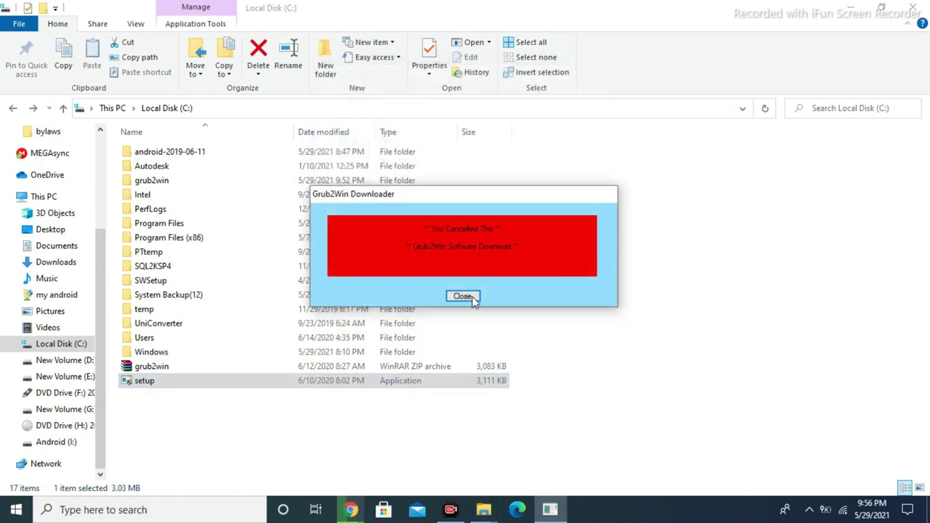
click(463, 297)
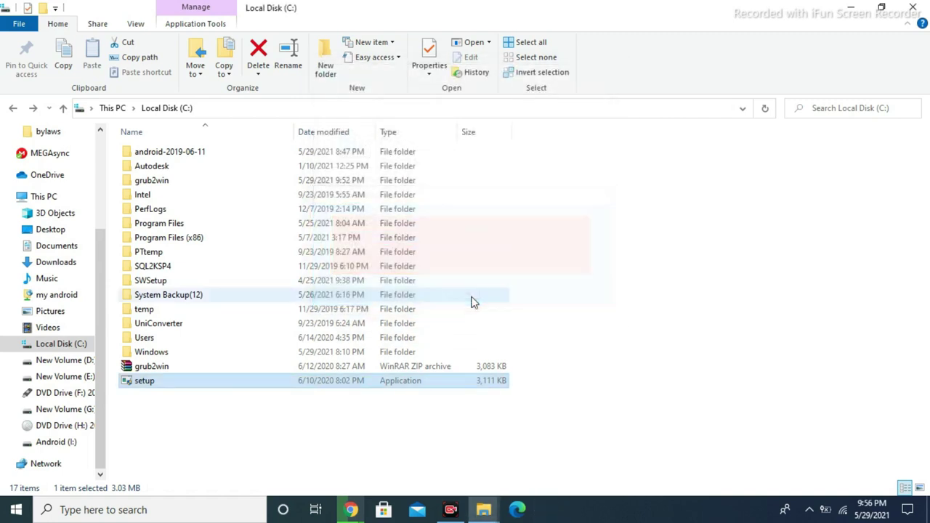
click(147, 371)
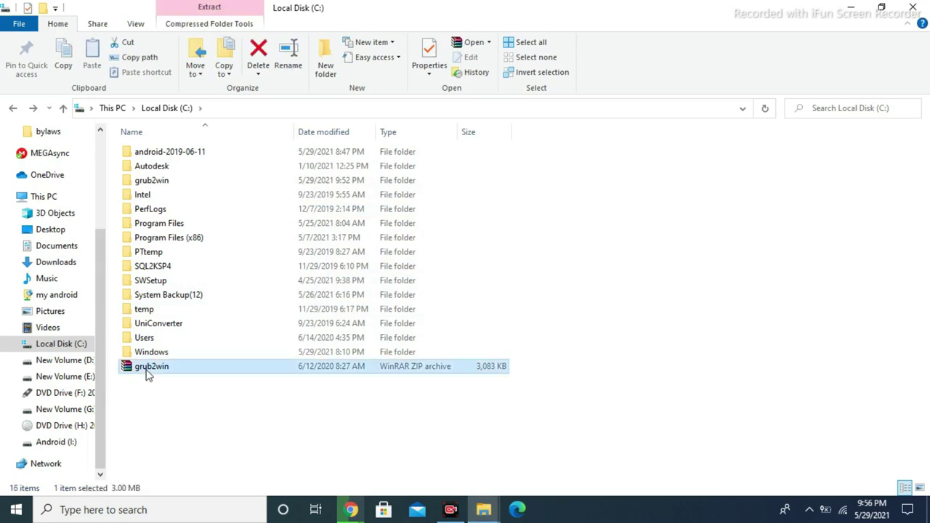
key(Delete)
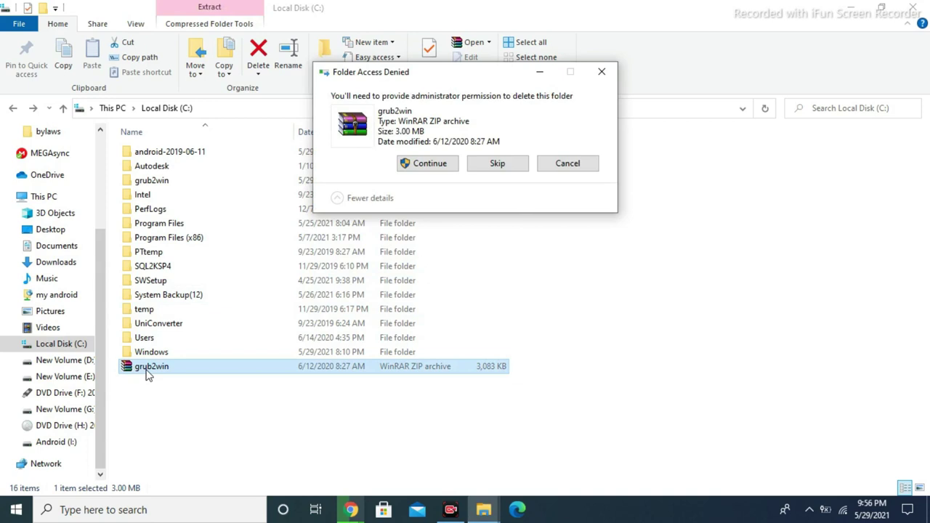
click(429, 164)
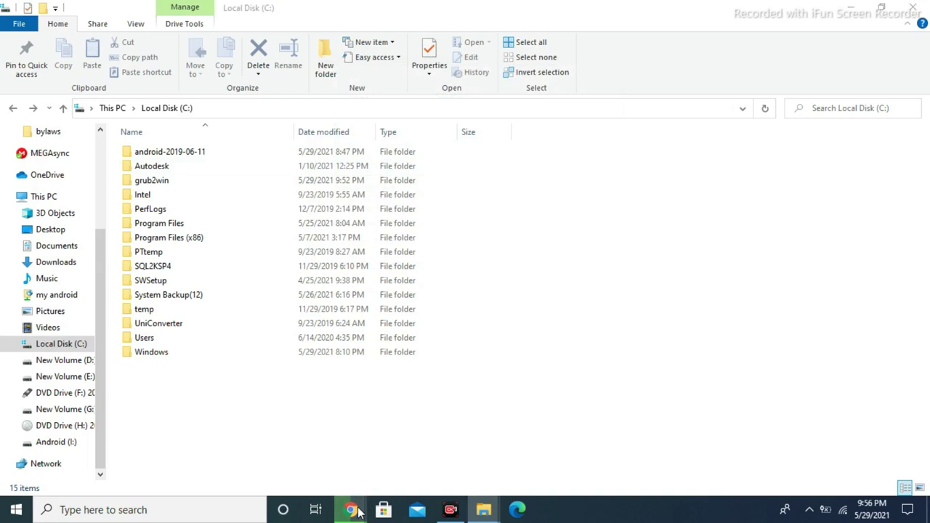
Switch to Chrome and open the downloaded grub2win.zip in WinRAR, dismissing the licence purchase reminder
mouse_move(358, 511)
click(400, 459)
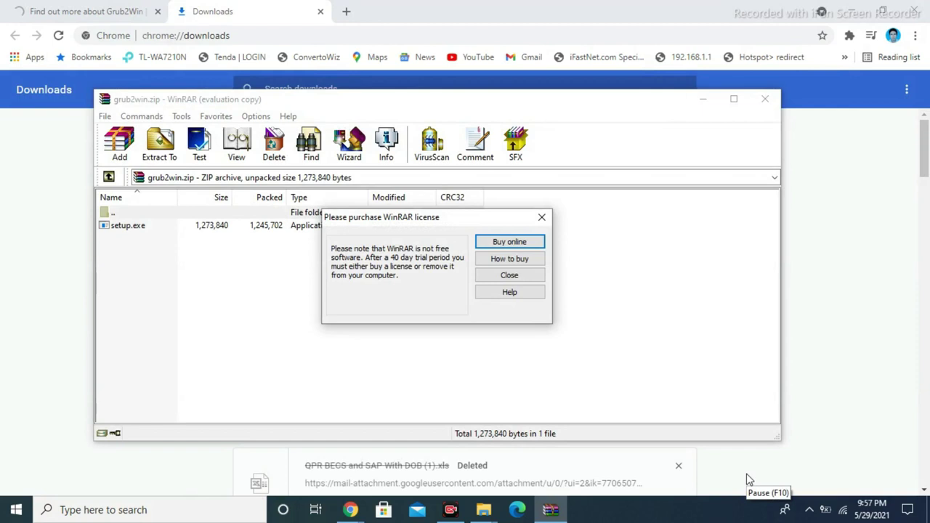
click(542, 218)
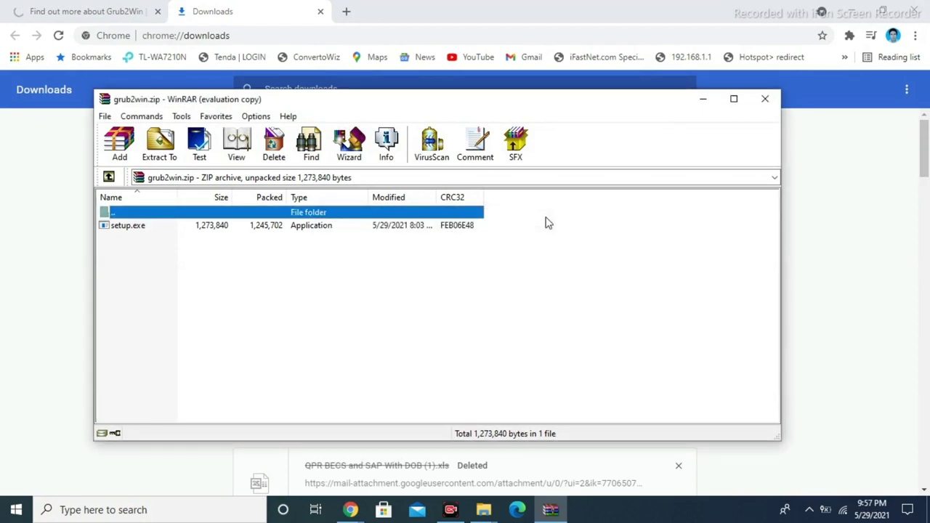
Try to extract setup.exe from grub2win.zip directly to C:\
click(145, 226)
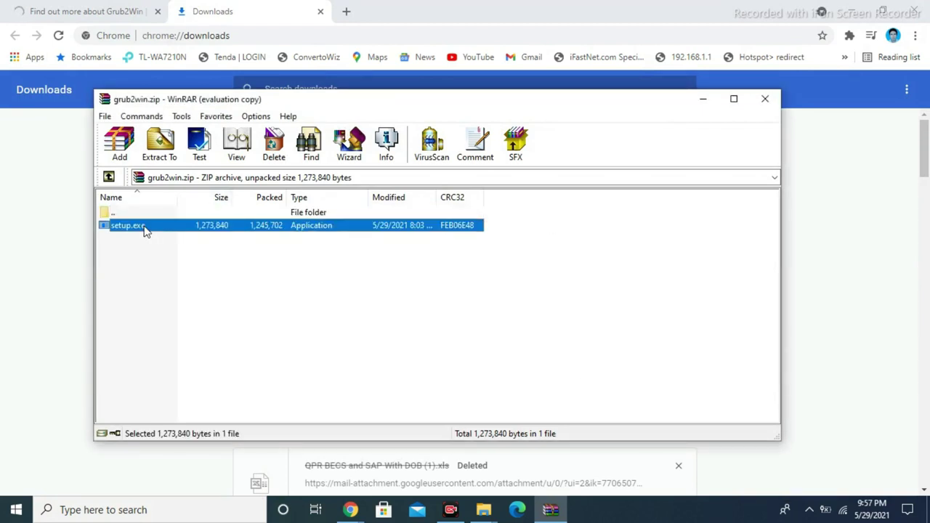
click(156, 145)
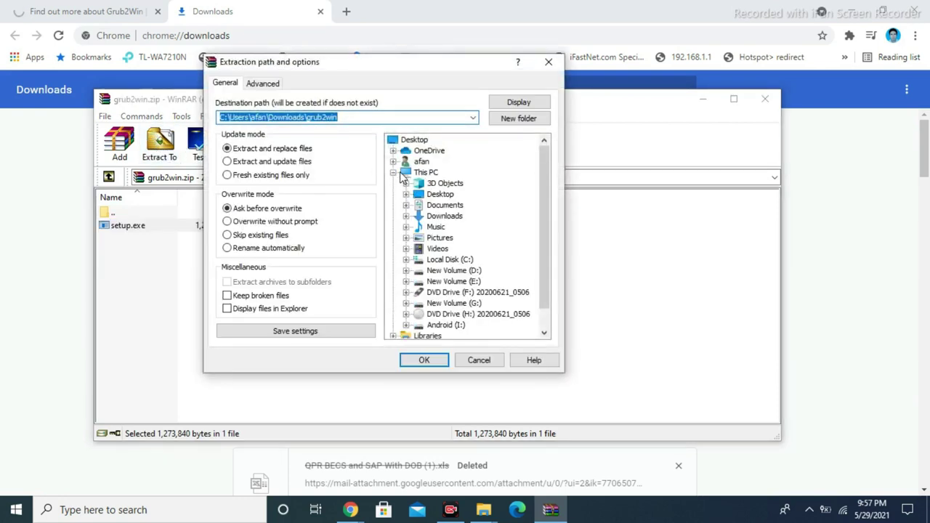
click(460, 264)
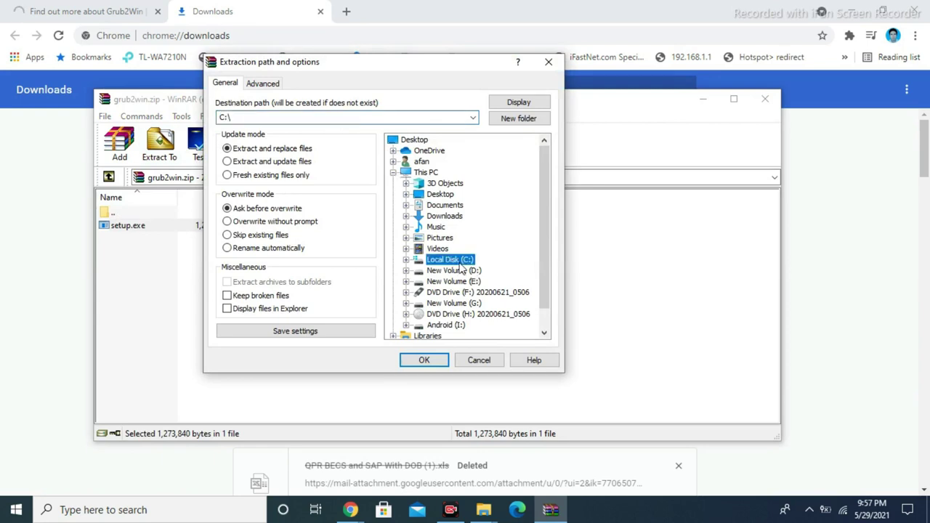
click(433, 361)
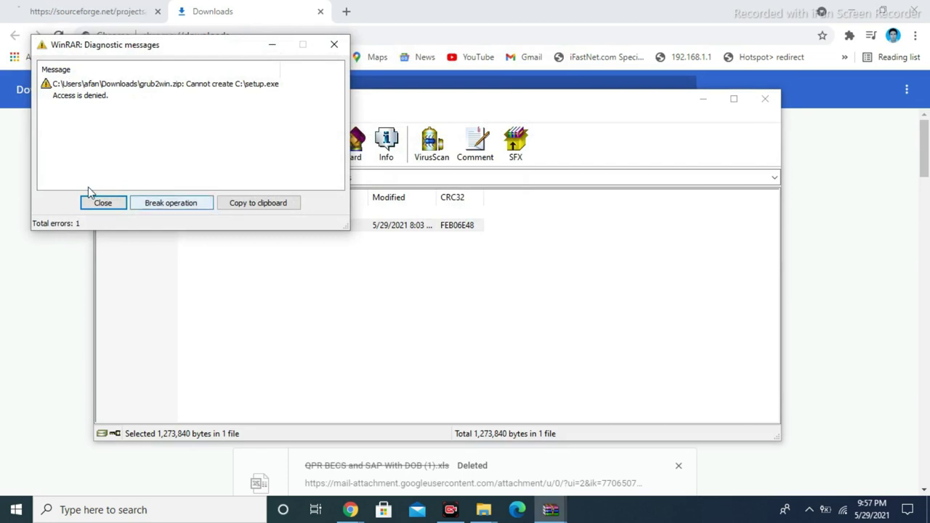
click(99, 203)
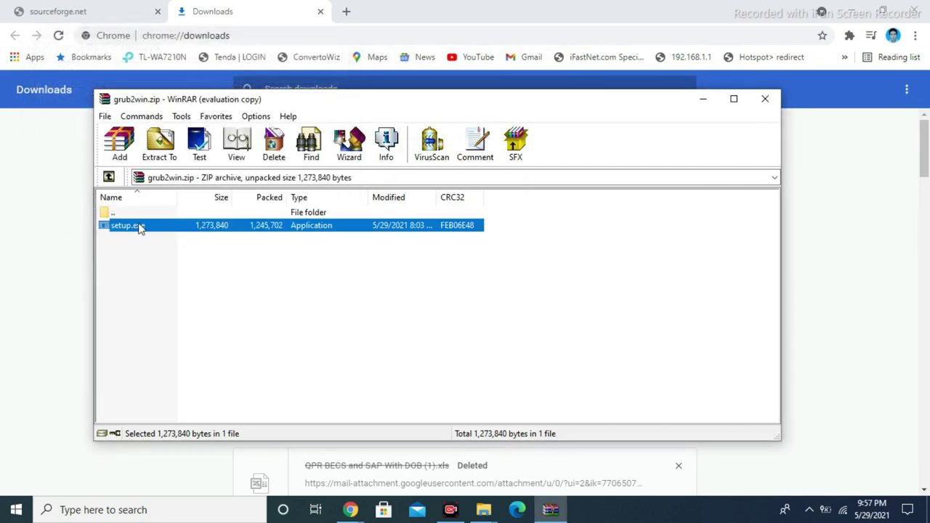
Extract setup.exe from grub2win.zip to the Desktop and close the archive
click(159, 142)
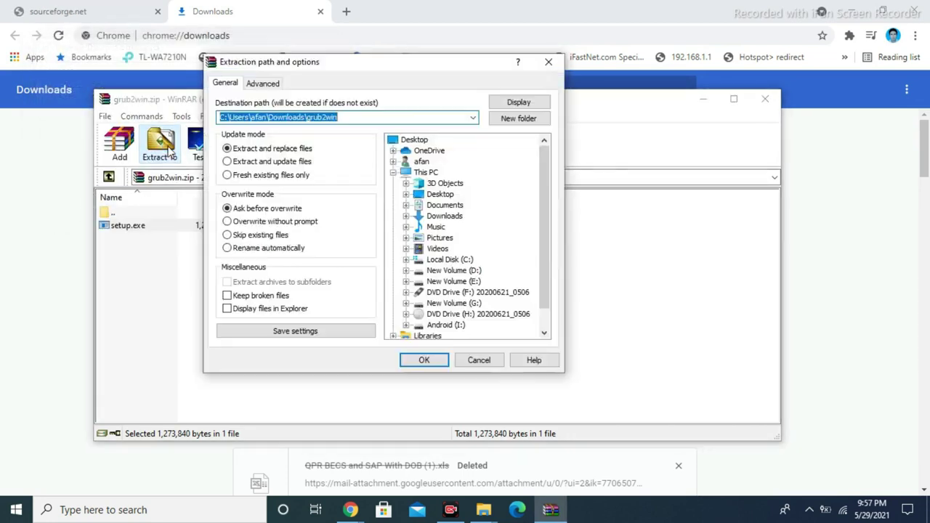
click(396, 142)
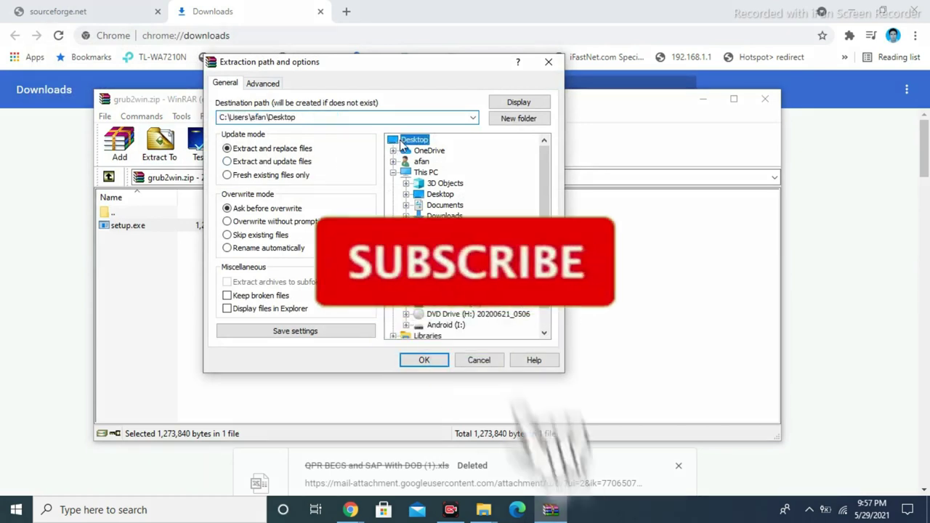
click(424, 359)
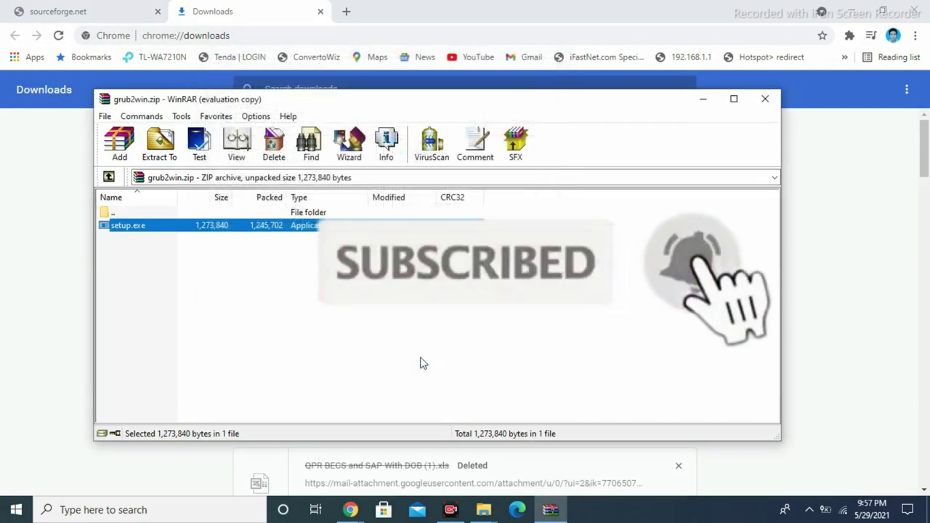
click(765, 99)
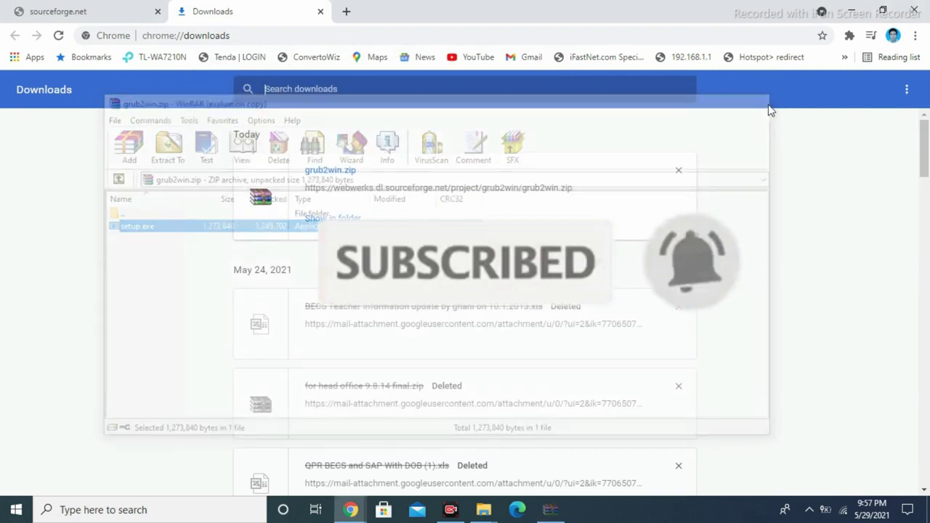
Move the extracted setup file from the desktop to the root of Local Disk (C:), granting administrator permission
click(853, 13)
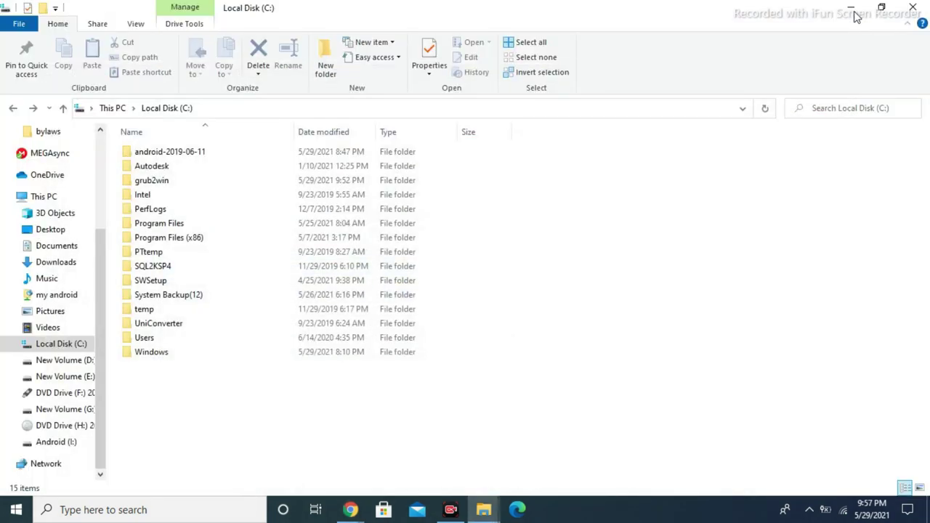
click(854, 13)
click(855, 13)
click(855, 13)
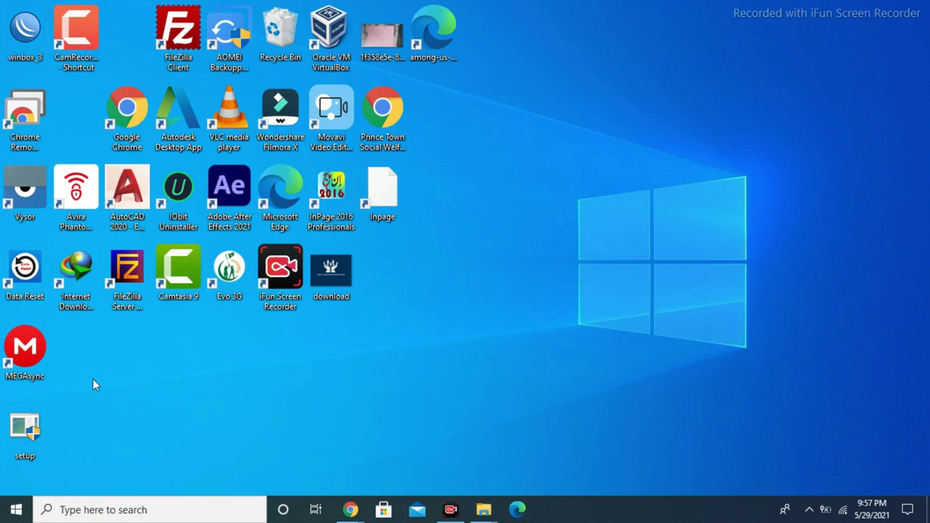
right_click(31, 429)
click(58, 327)
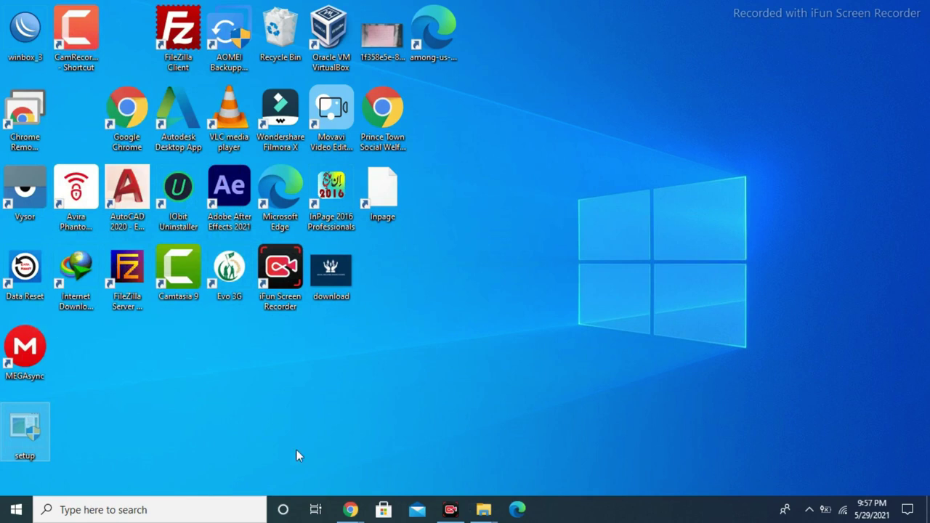
mouse_move(480, 510)
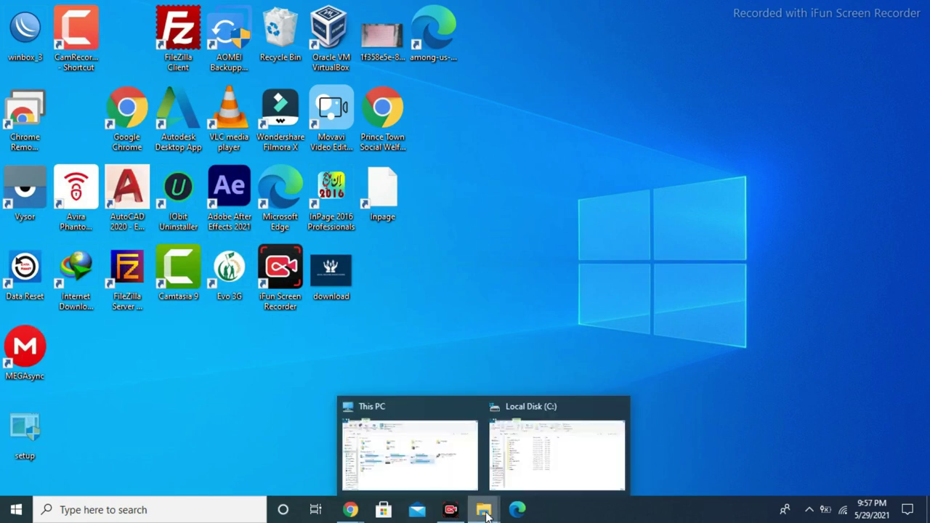
click(349, 417)
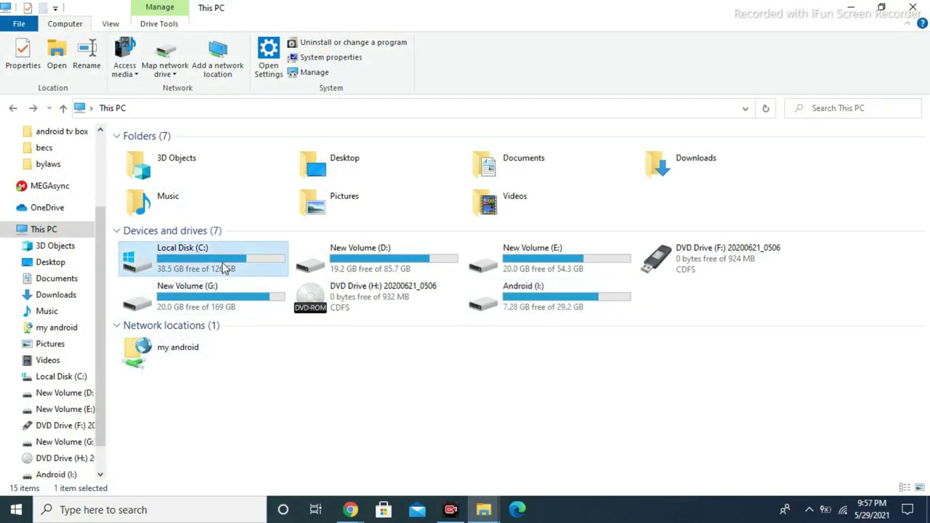
double_click(224, 268)
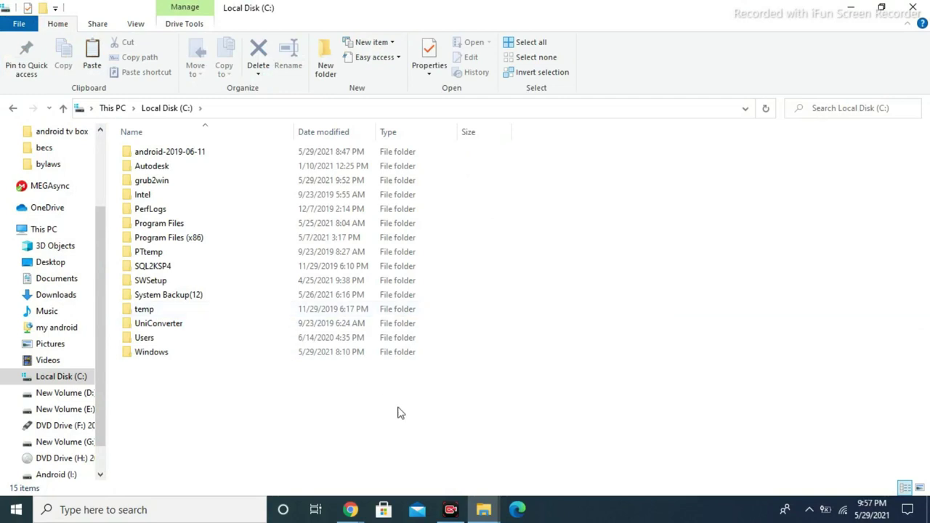
key(ctrl+v)
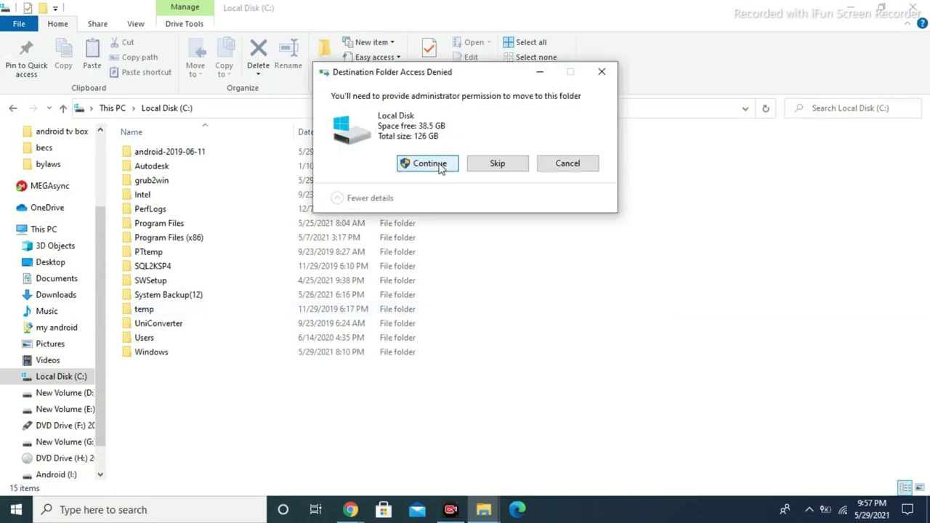
click(389, 163)
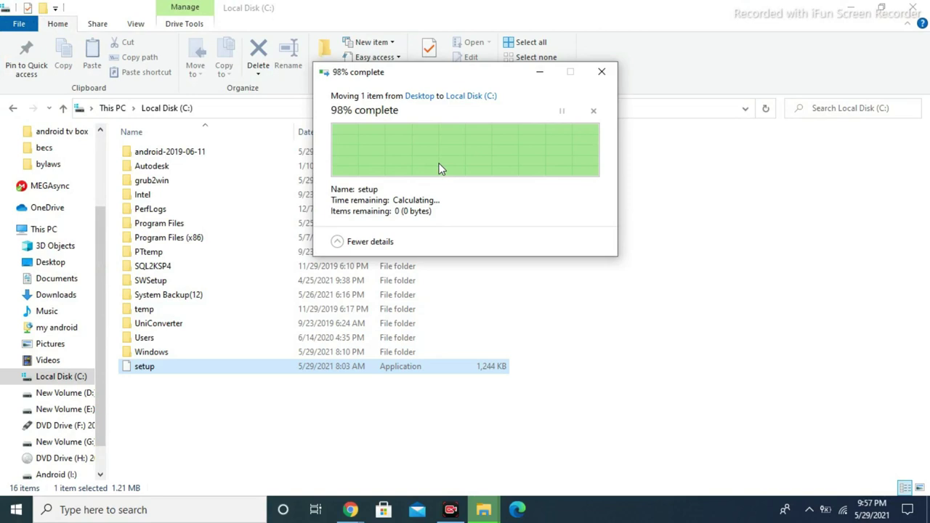
Run the new setup application from Local Disk (C:) and accept the download of the current GNU Grub and Grub2Win modules
click(156, 366)
right_click(155, 367)
click(214, 157)
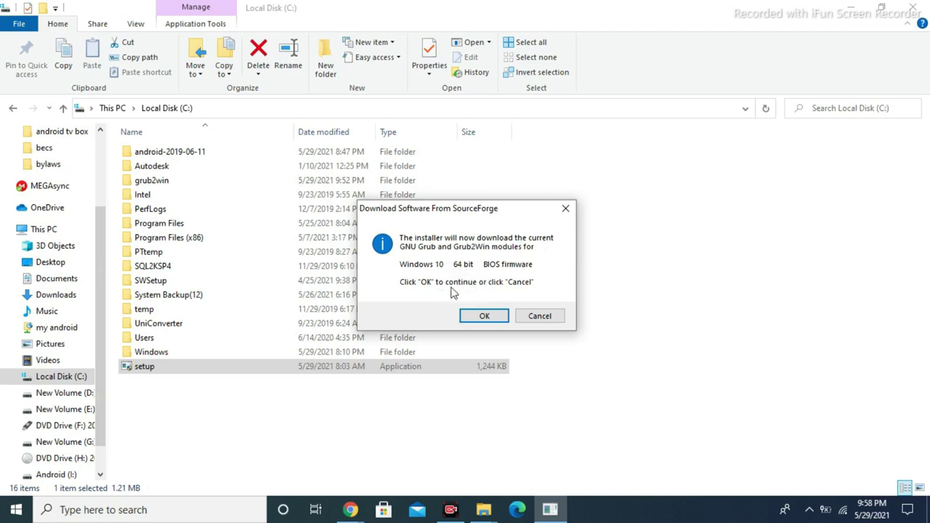
click(484, 317)
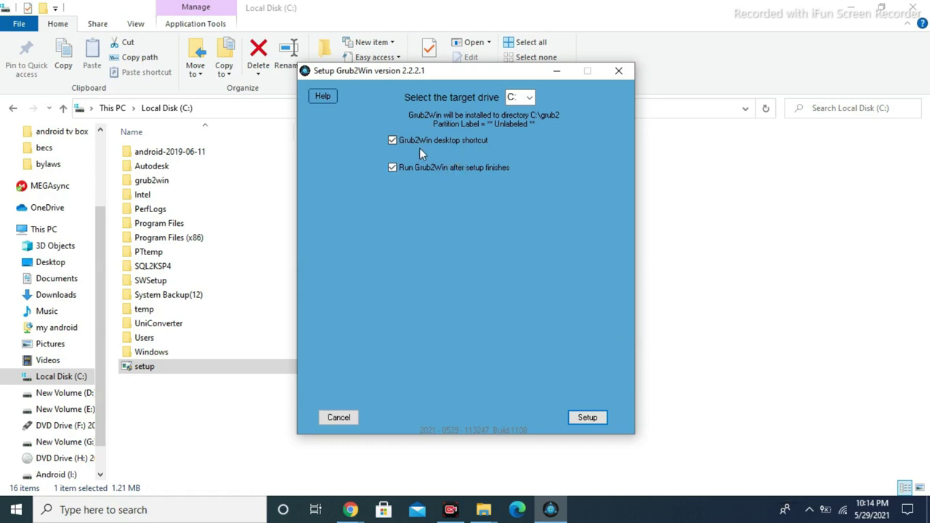
Install Grub2Win on drive C: without a desktop shortcut, then close the setup program with Grub2Win set to run after it finishes
click(394, 141)
click(588, 417)
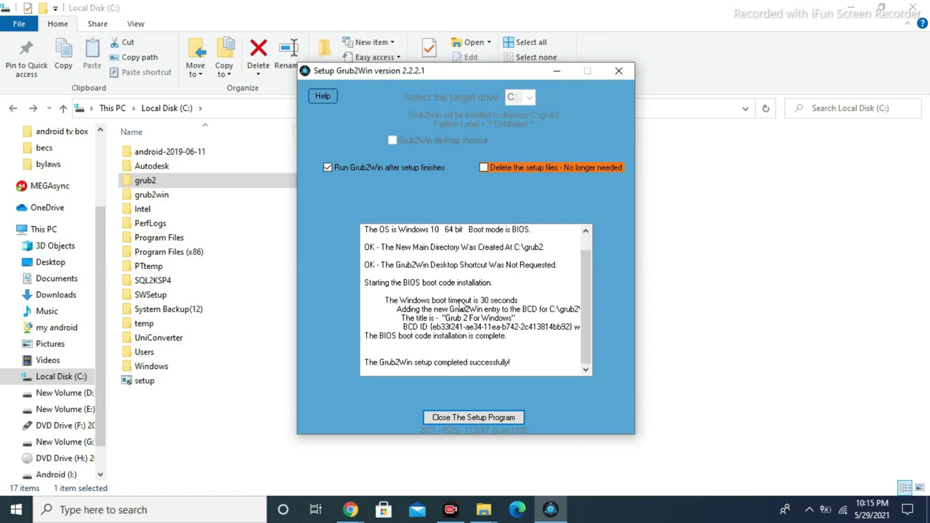
click(475, 418)
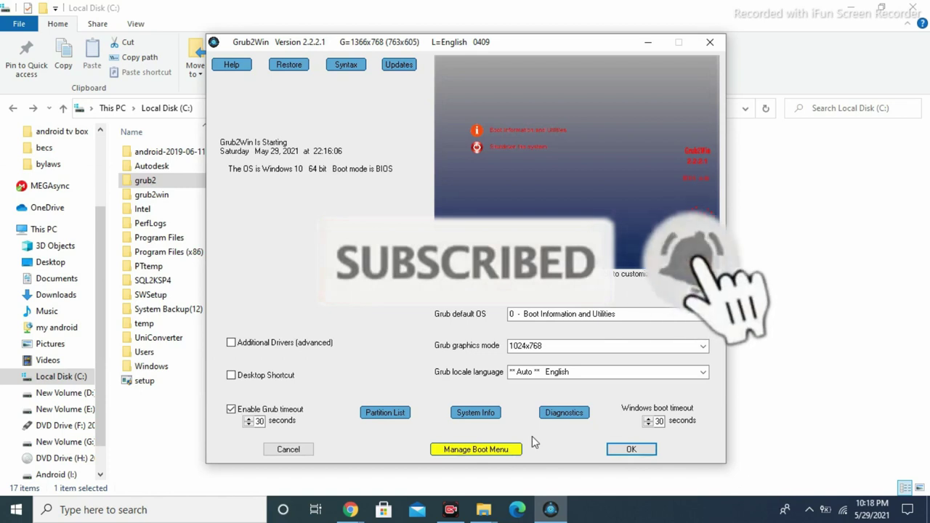
Add a new entry to the Grub2Win boot menu with type android and title "Android Tv"
click(478, 450)
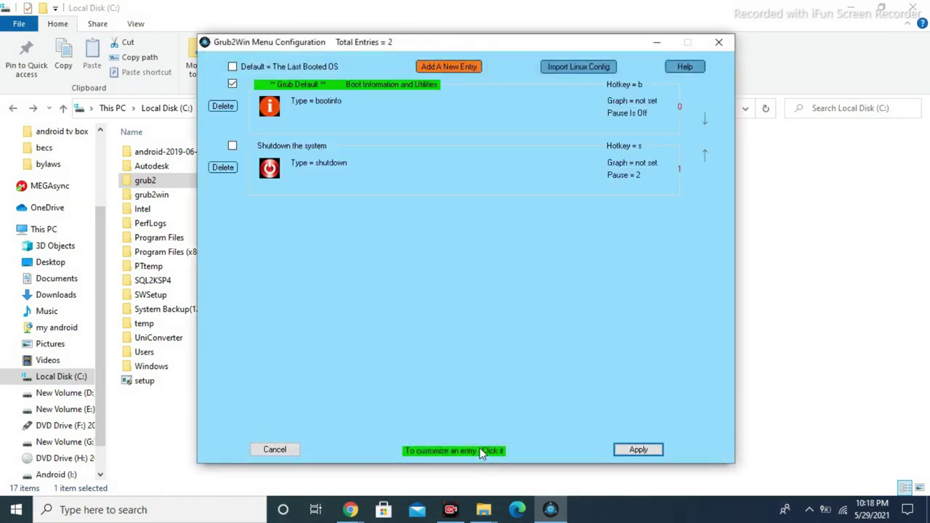
click(445, 67)
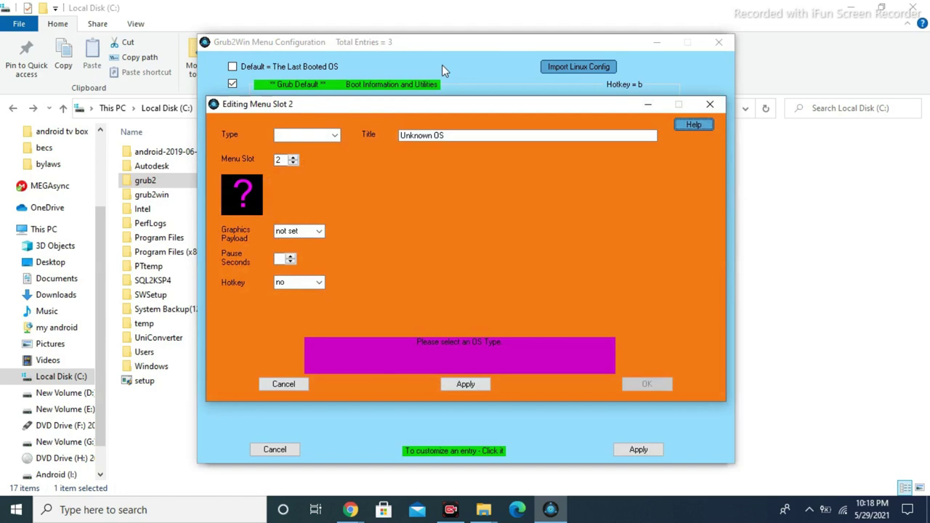
click(335, 135)
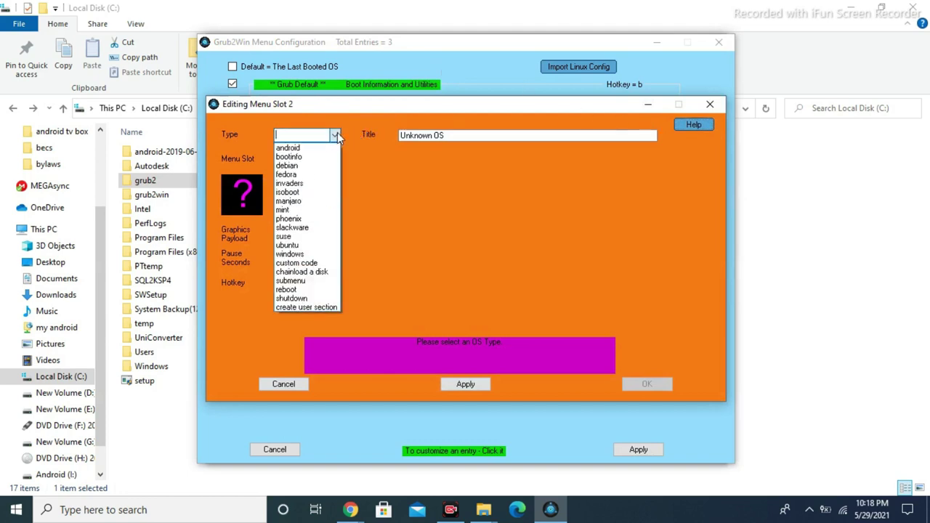
click(302, 149)
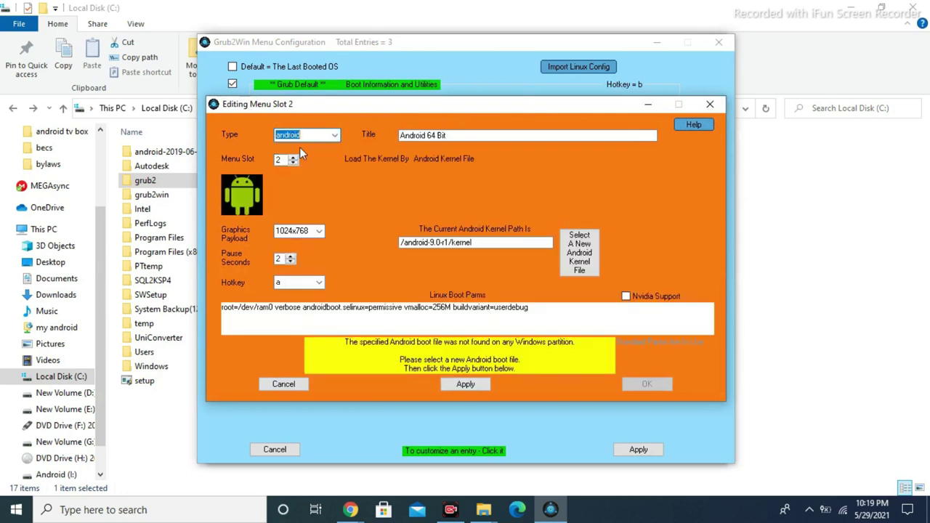
click(459, 135)
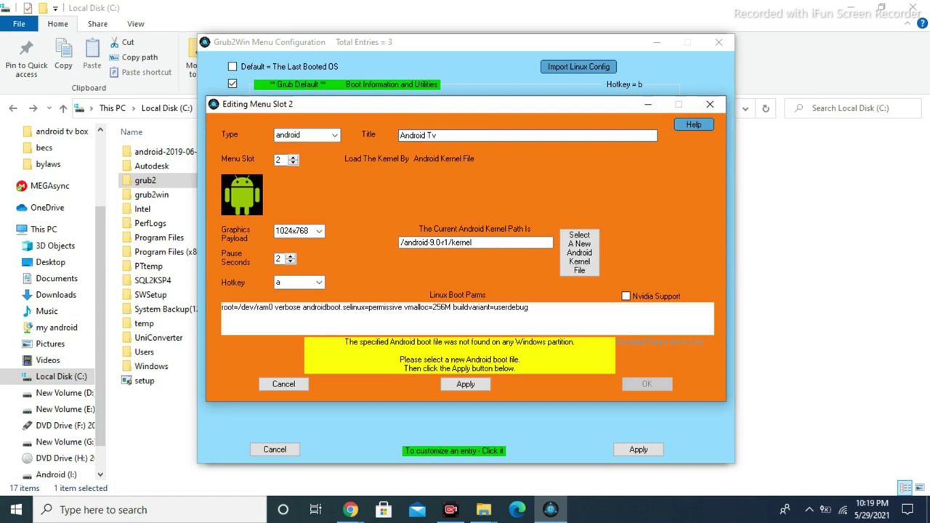
Select the kernel file on the Android (I:) drive as the Android kernel file for the Android Tv entry
click(583, 263)
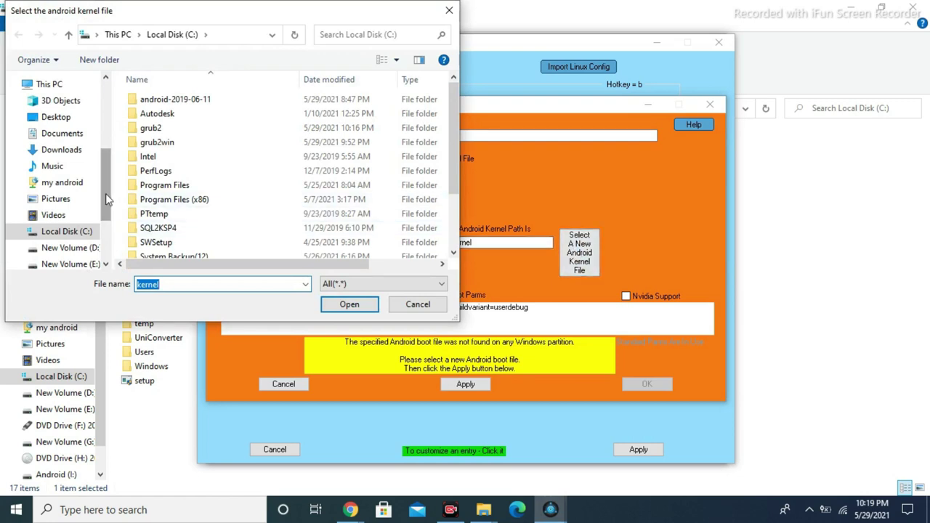
scroll(105, 193, down, 2)
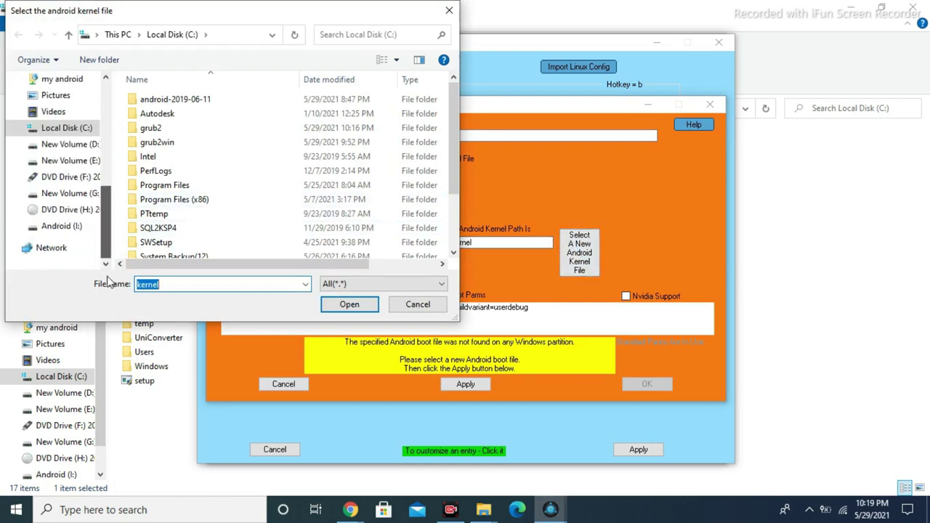
click(71, 227)
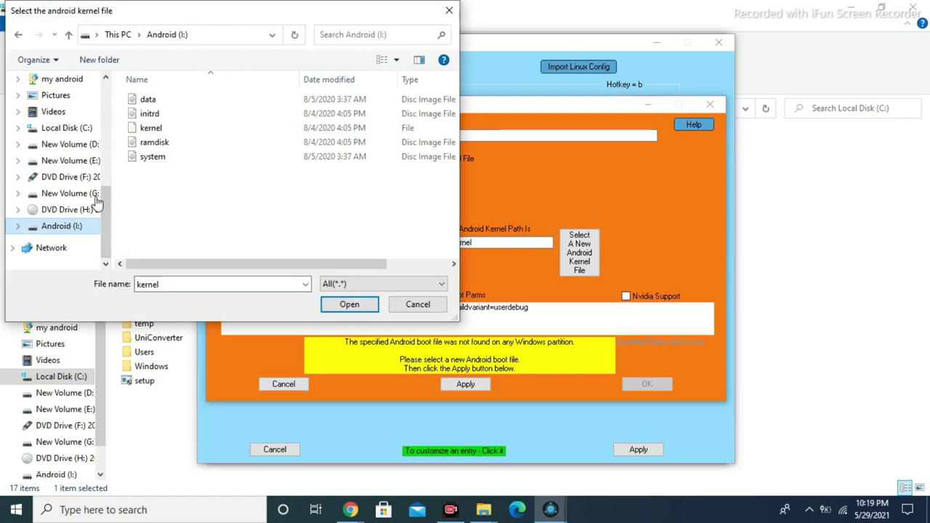
click(152, 132)
click(349, 306)
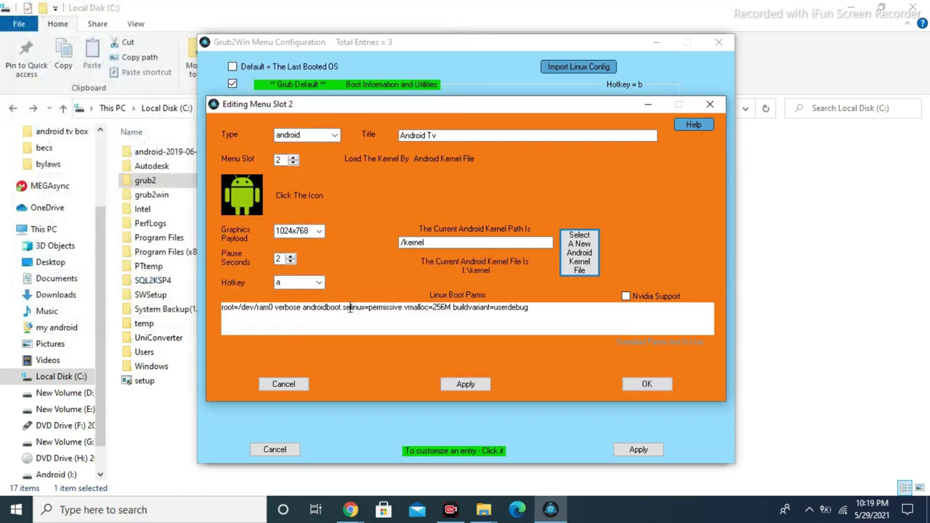
Review the Linux boot parameters and save the Android Tv entry to the boot menu list
click(533, 311)
drag(533, 311, 220, 308)
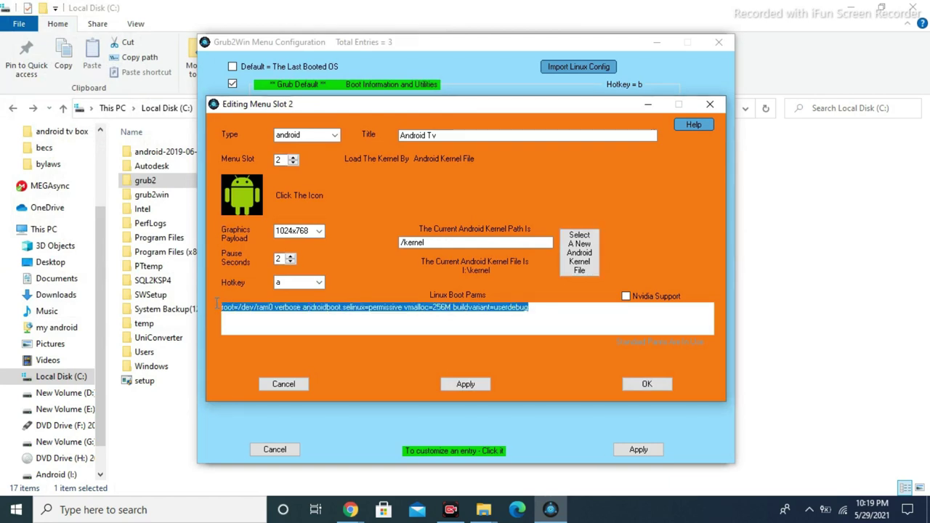
click(335, 328)
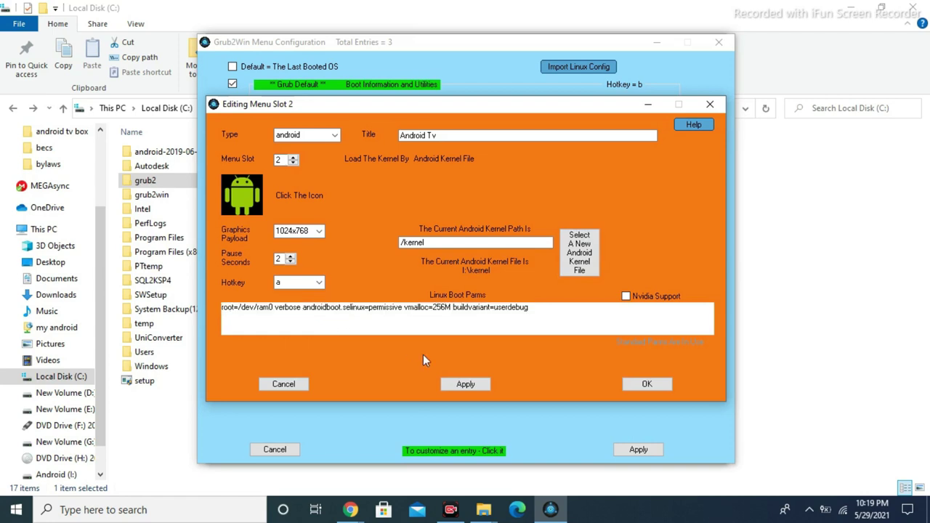
click(463, 390)
click(647, 386)
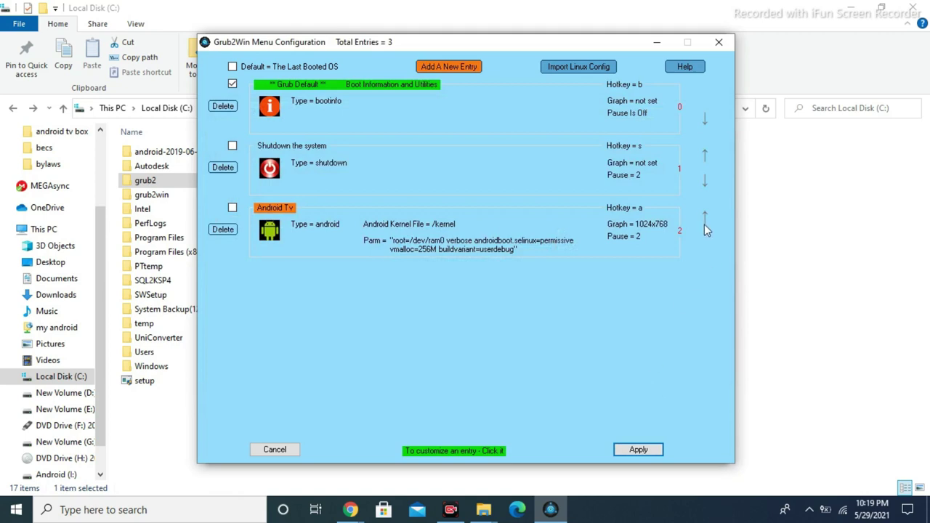
Move the Android Tv entry above "Shutdown the system", and save the boot menu configuration and close Grub2Win
click(704, 187)
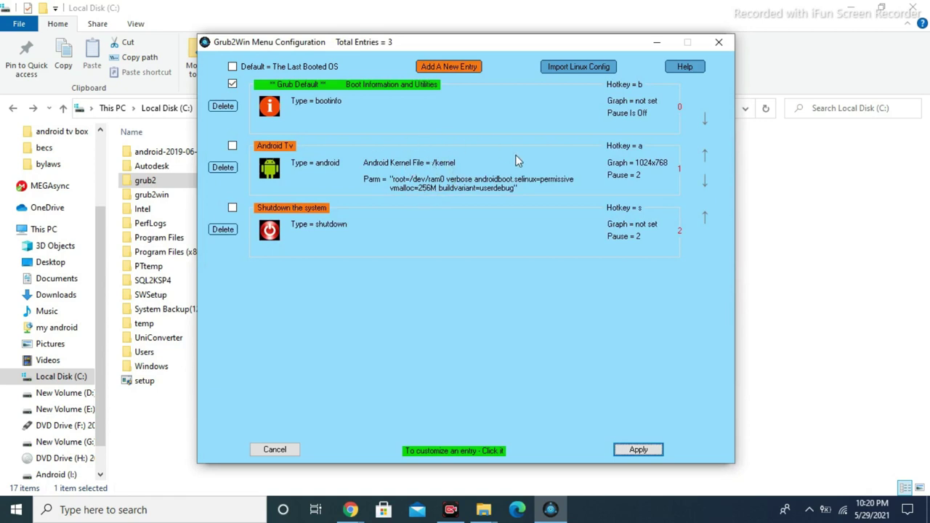
click(628, 446)
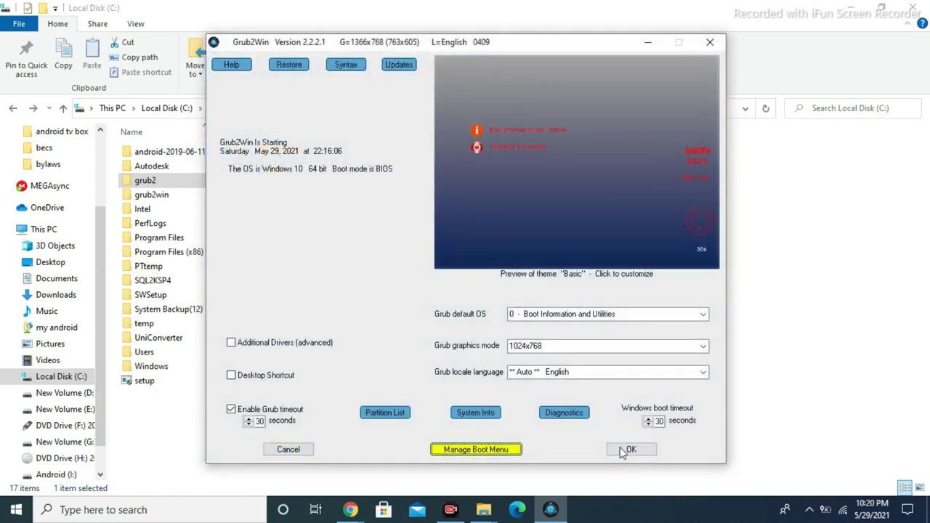
click(630, 451)
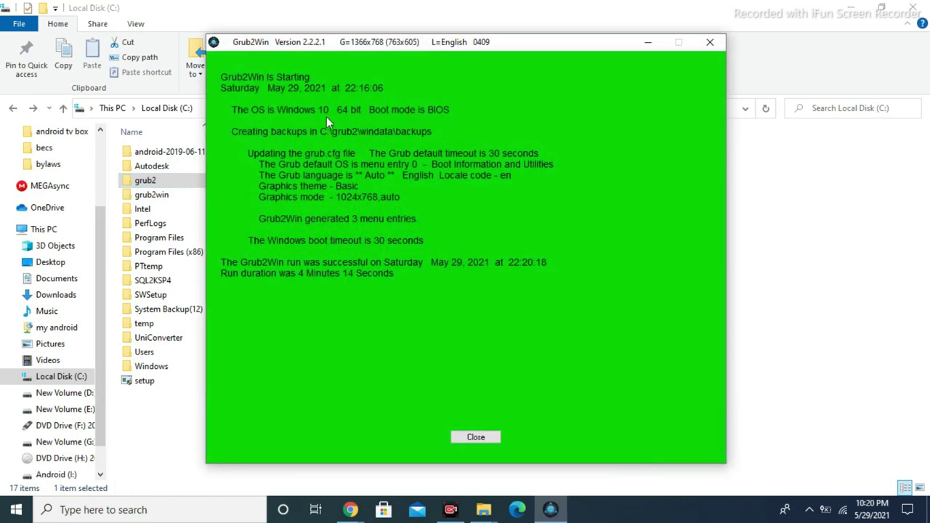
click(474, 437)
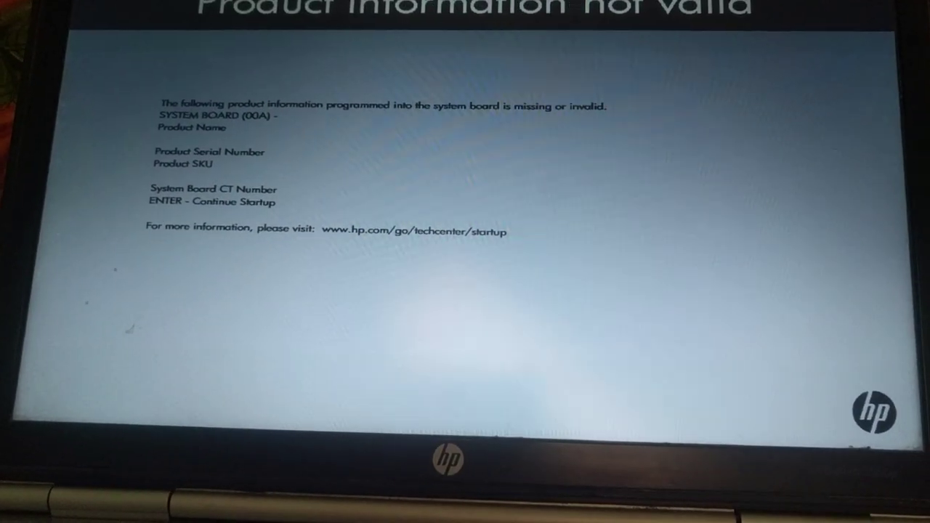
Continue the computer's startup past the HP product information notice and boot Android Tv through Grub 2 For Windows
key(Return)
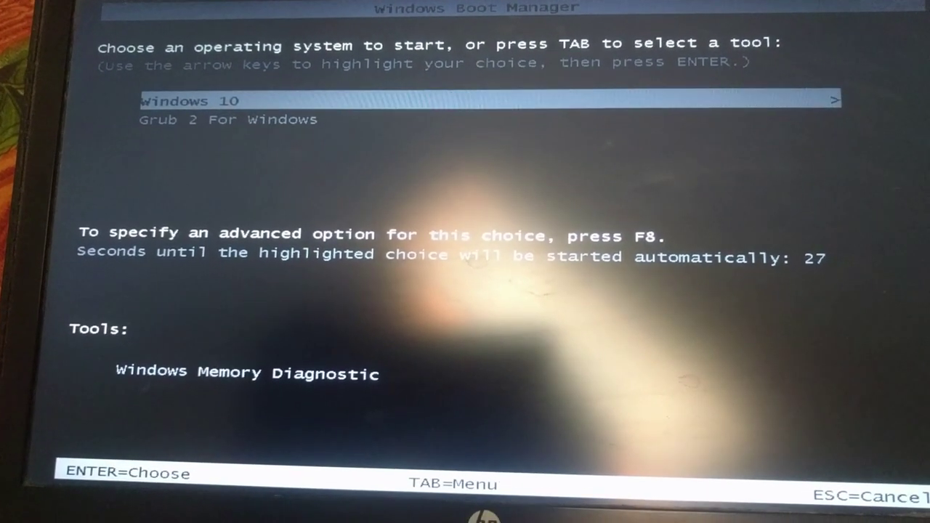
key(Down)
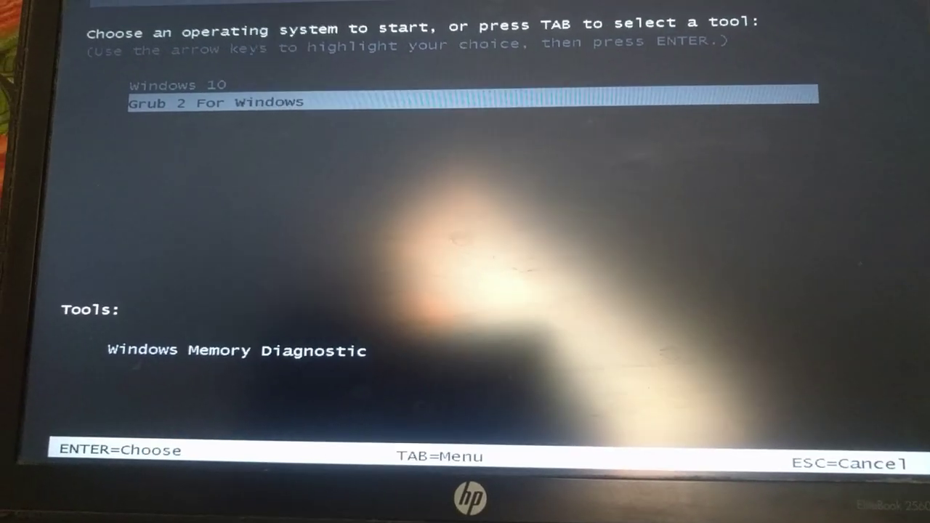
key(Return)
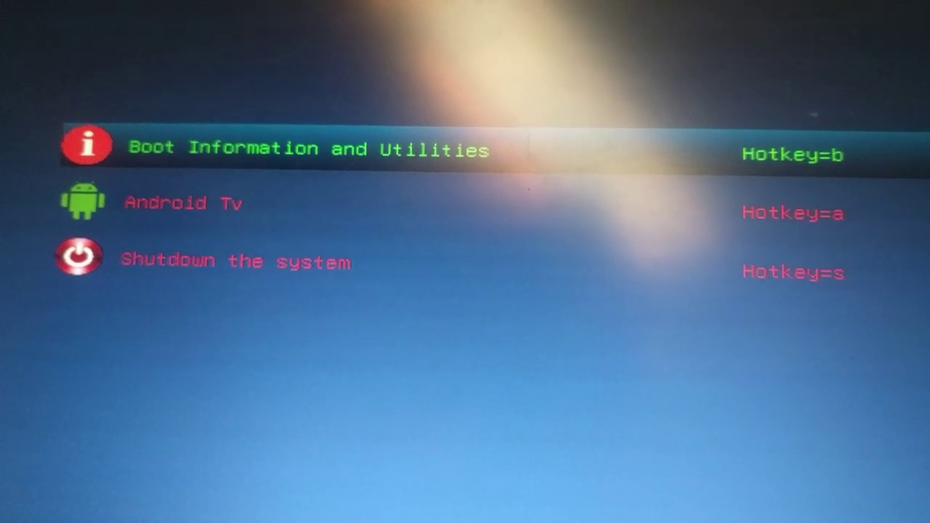
key(Down)
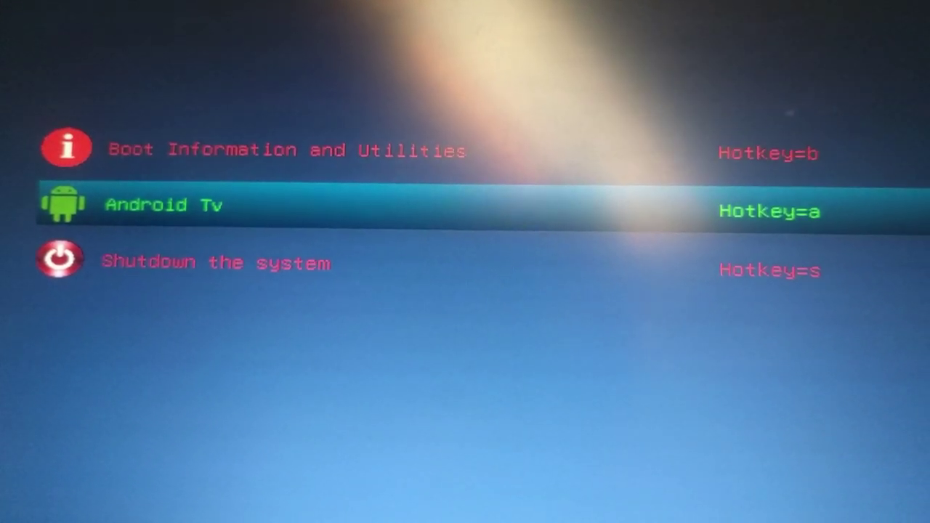
key(Return)
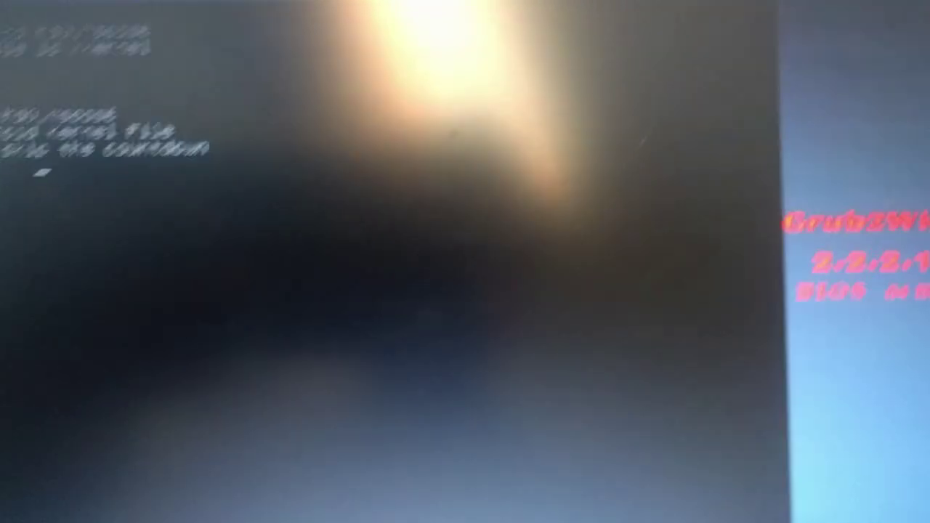